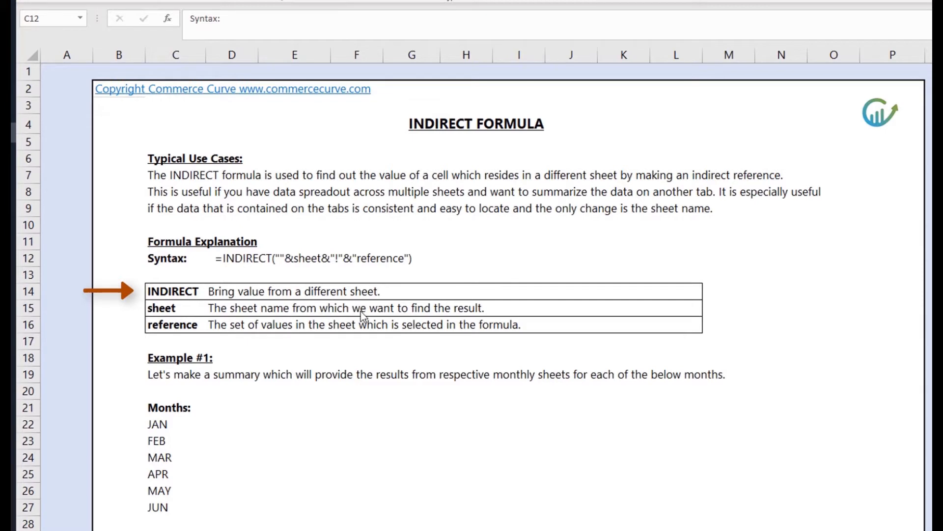
Review the formula explanation table's entries for INDIRECT, sheet and reference, along with the Syntax row.
key("F2")
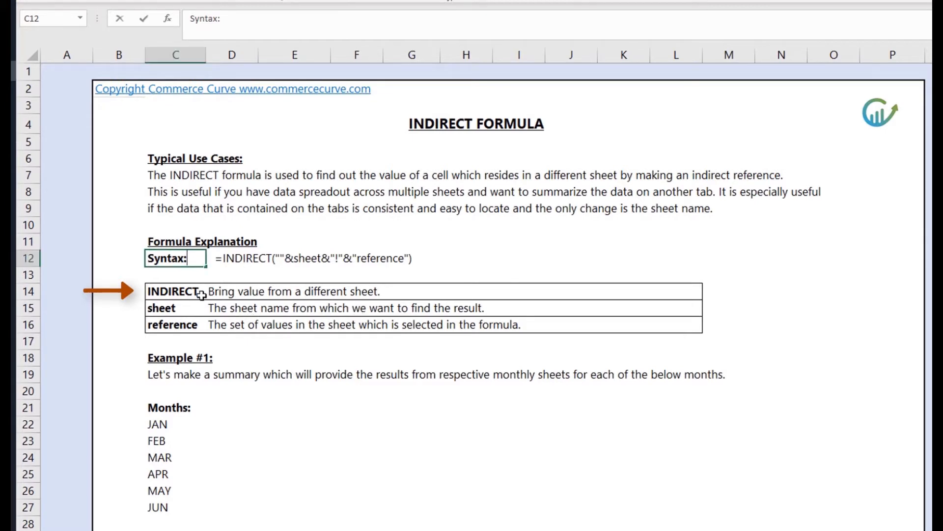
left_click(199, 292)
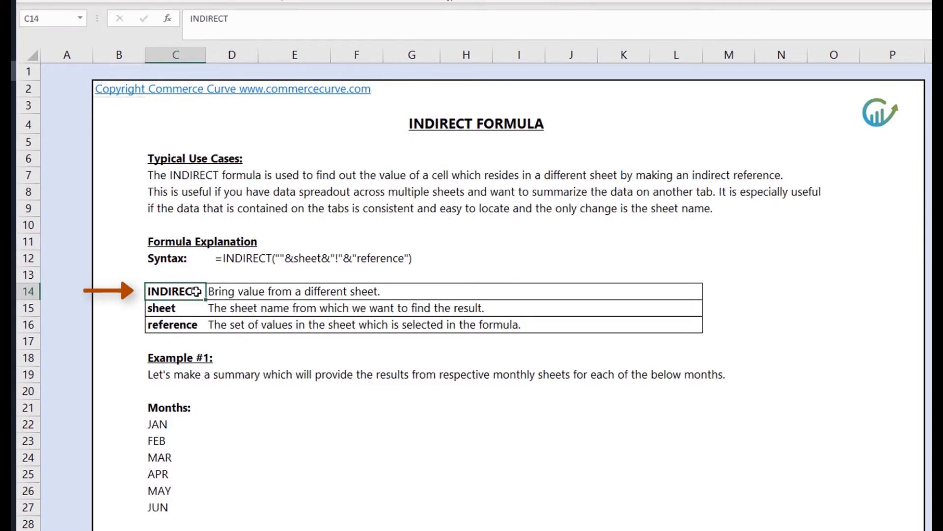
left_click(220, 291)
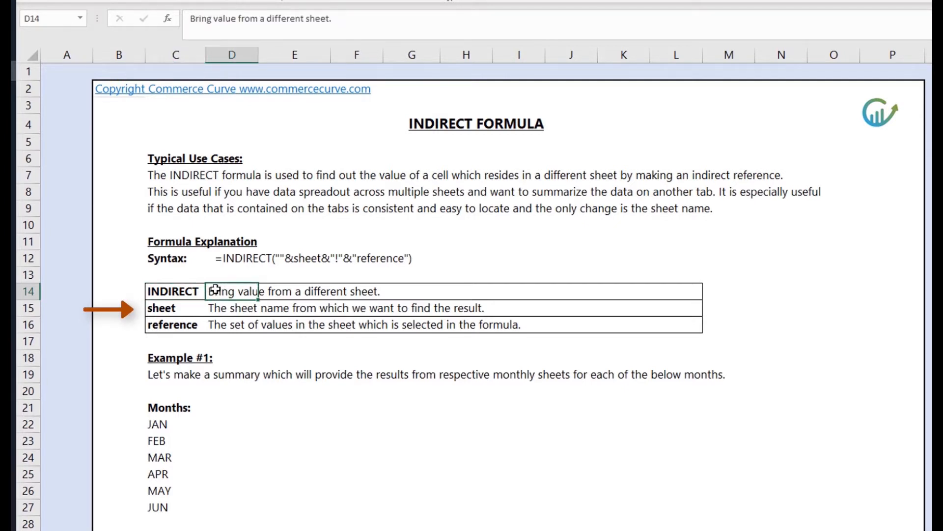
mouse_move(199, 291)
left_mouse_down()
mouse_move(216, 287)
mouse_move(195, 290)
left_mouse_up()
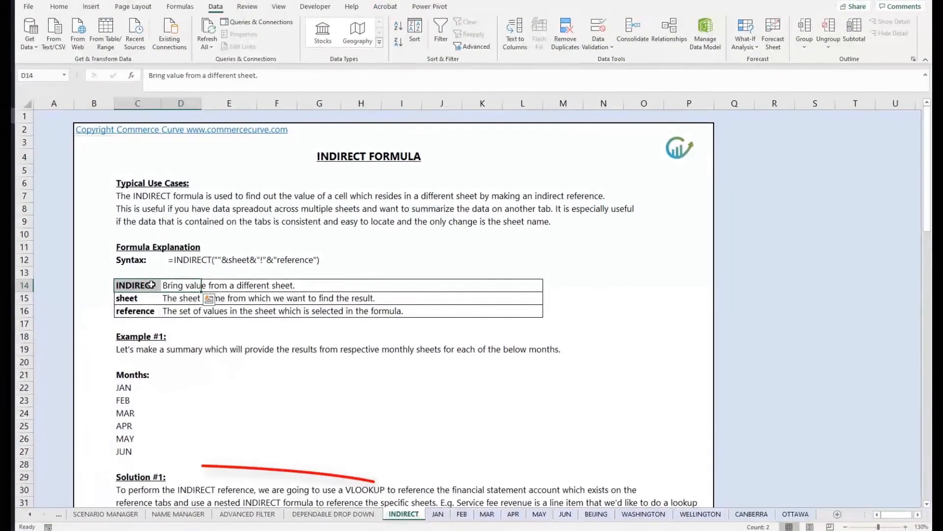
left_click(142, 300)
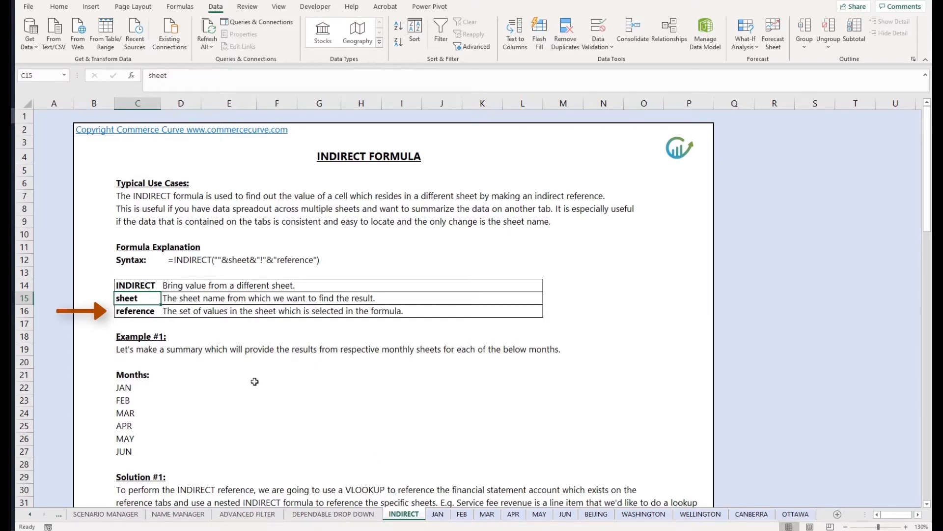
left_click(143, 284)
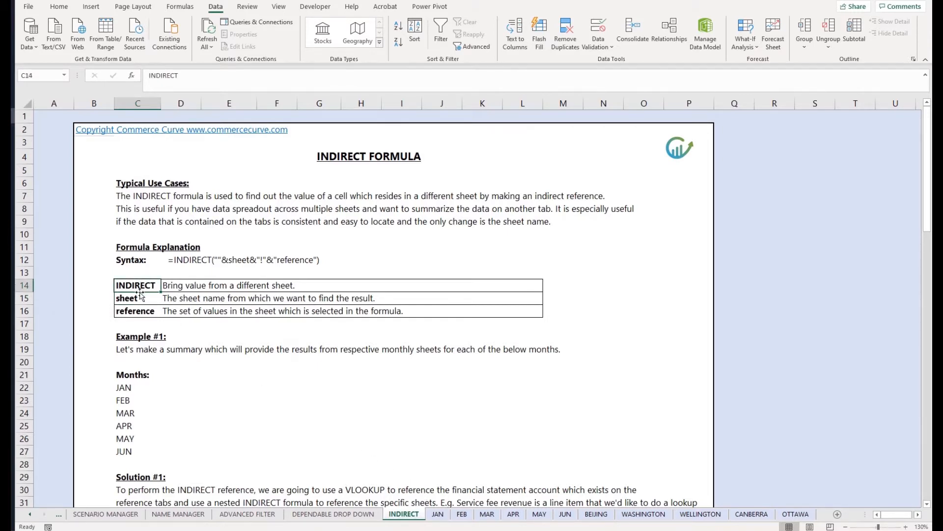
left_click(140, 298)
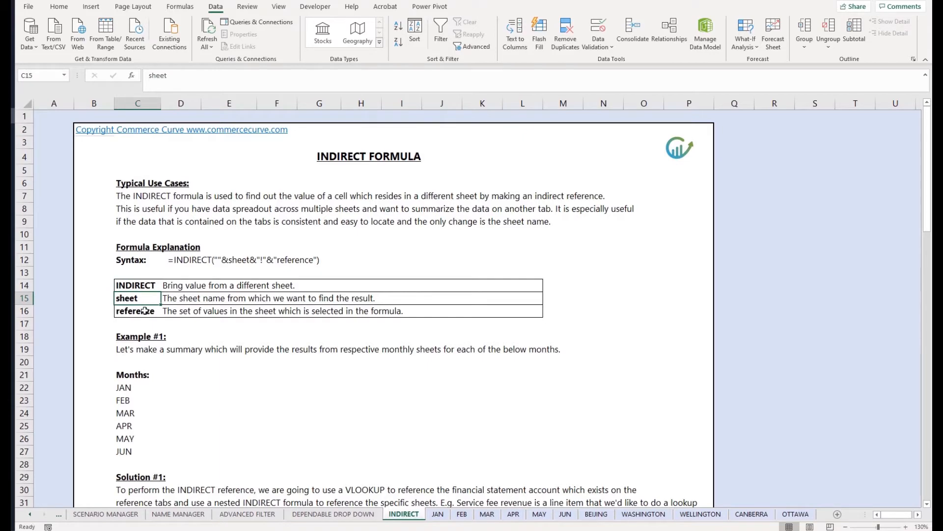
left_click(145, 311)
Review the Example #1 list of months from JAN to JUN and the Solution #1 explanation below it.
scroll(166, 311, "down", 2)
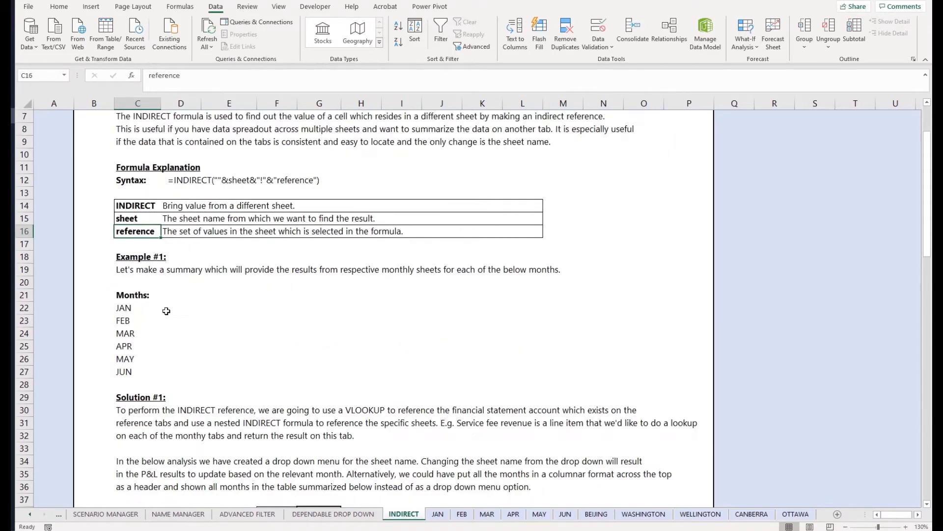
left_click_drag(166, 308, 156, 370)
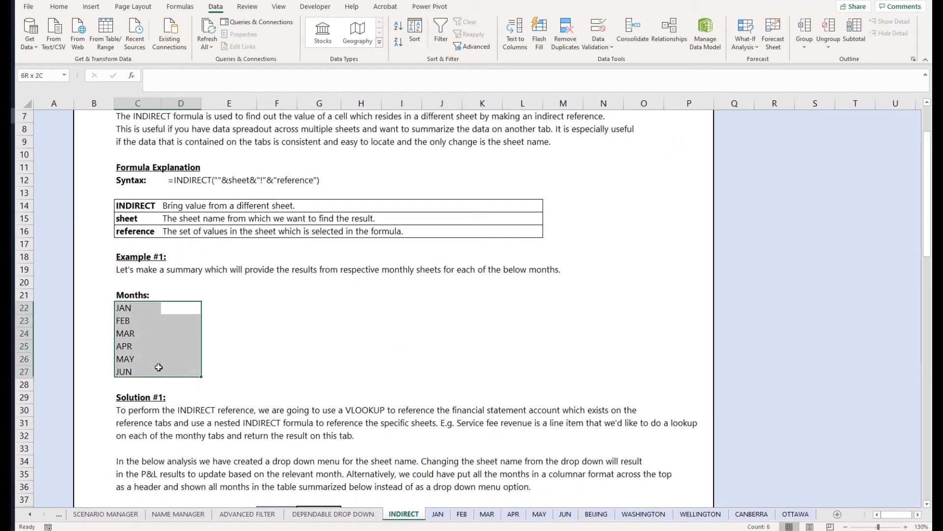
left_click(154, 370)
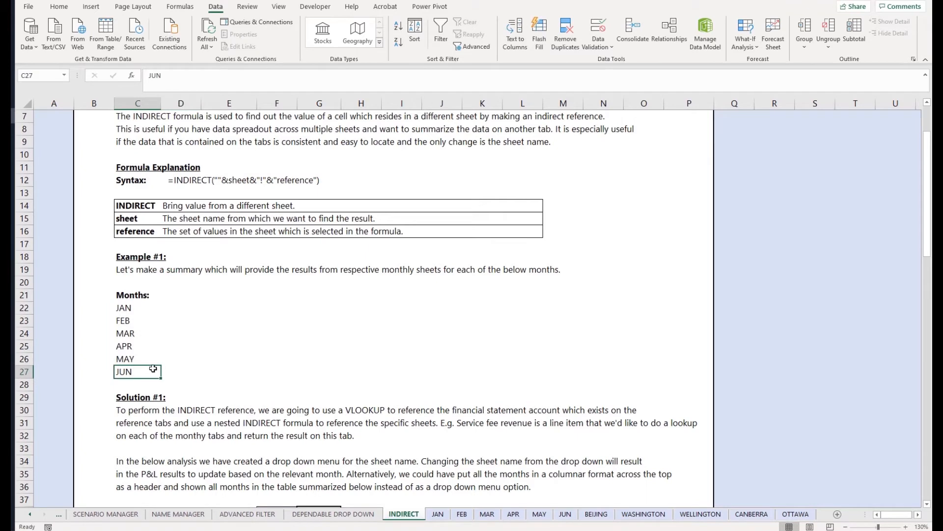
left_click(141, 309, "shift")
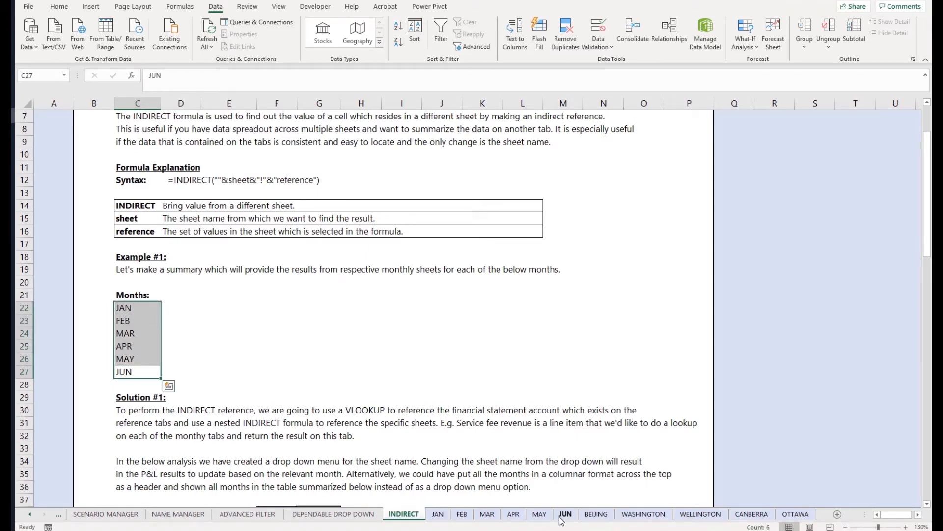
scroll(503, 431, "down", 2)
scroll(503, 431, "down", 2)
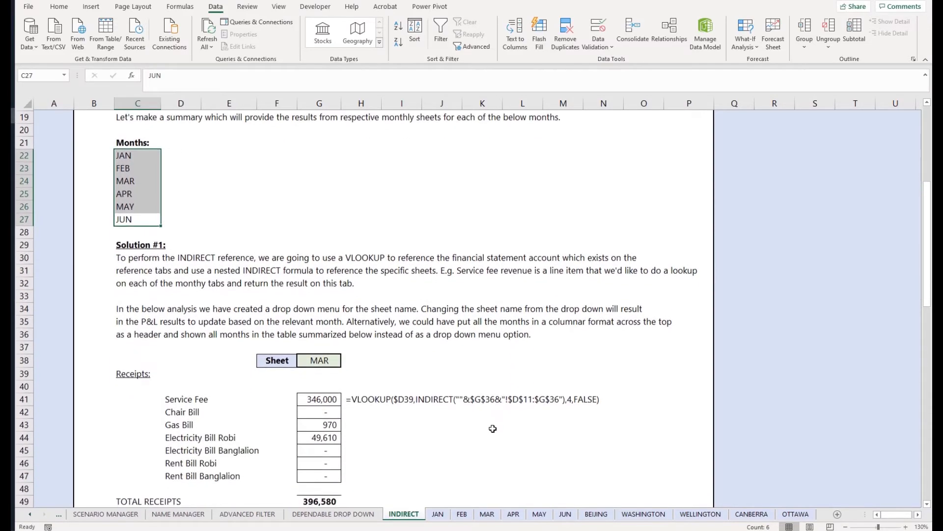
left_click(322, 310)
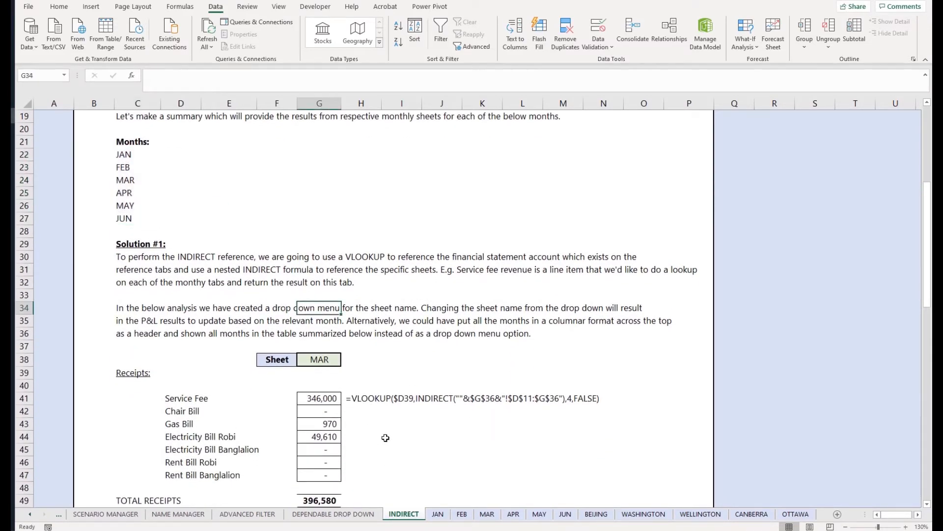
Open the JAN sheet and set its zoom to 130%.
left_click(437, 514)
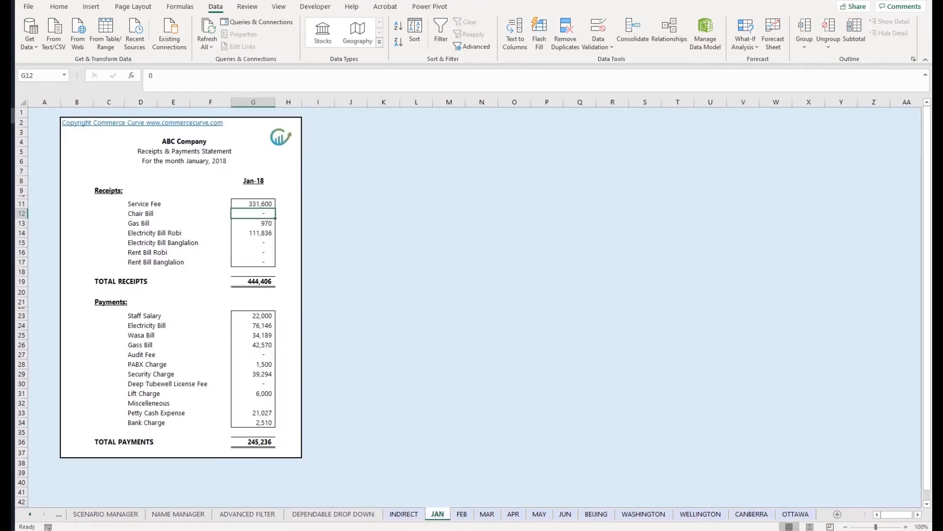
left_click(905, 526)
left_click(905, 527)
left_click(906, 526)
scroll(511, 360, "up", 1)
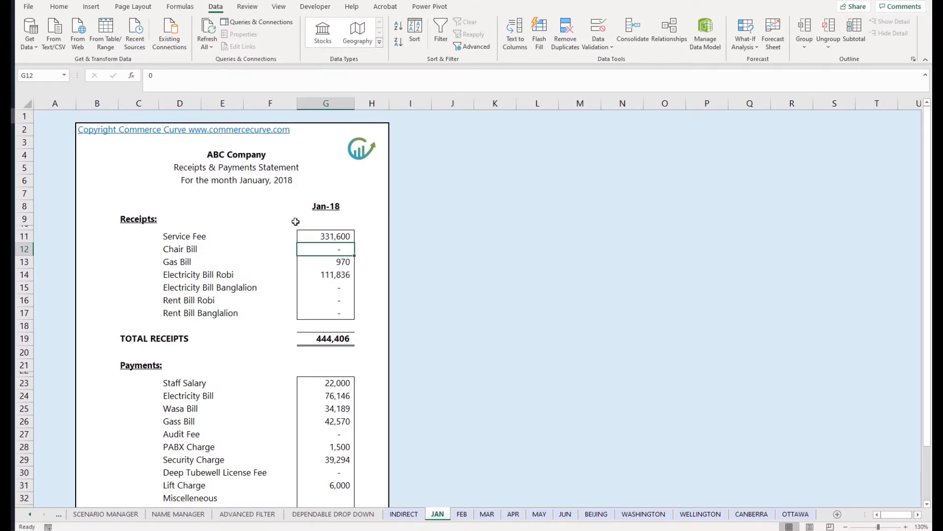
Examine the January statement's month heading and its receipts and payments line items with their amounts.
left_click(288, 180)
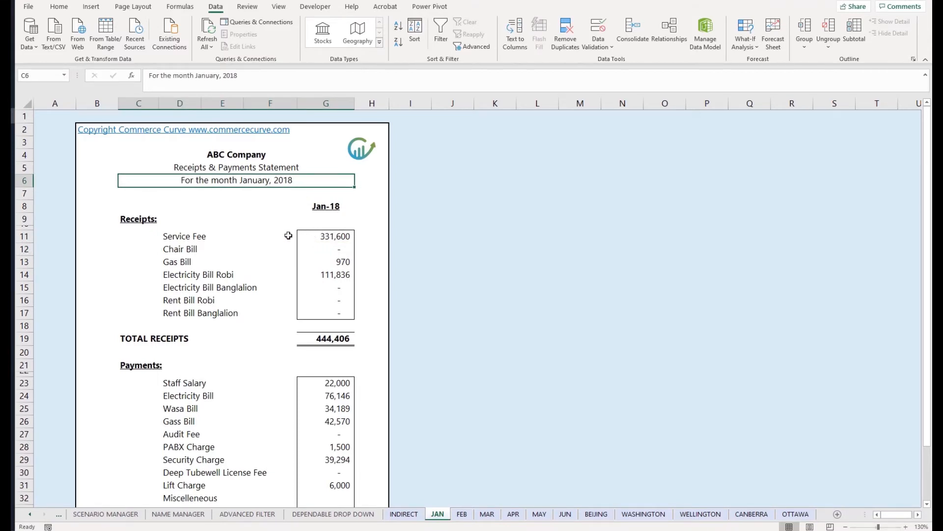
left_click_drag(278, 237, 263, 302)
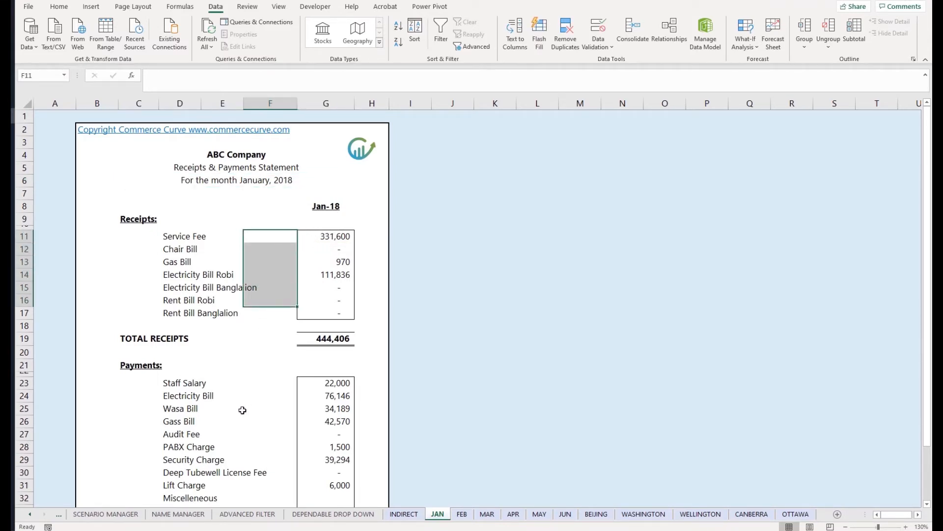
left_click_drag(274, 383, 224, 434)
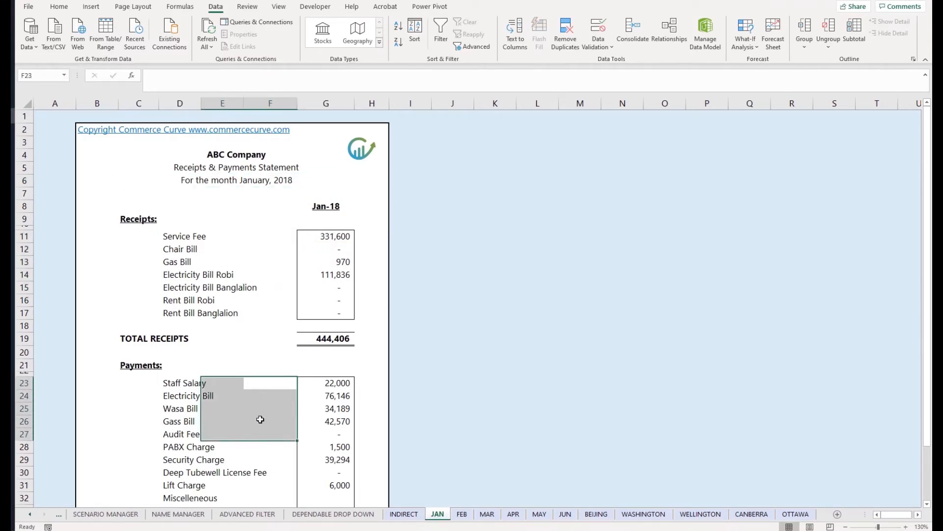
left_click(318, 234)
left_click(322, 251)
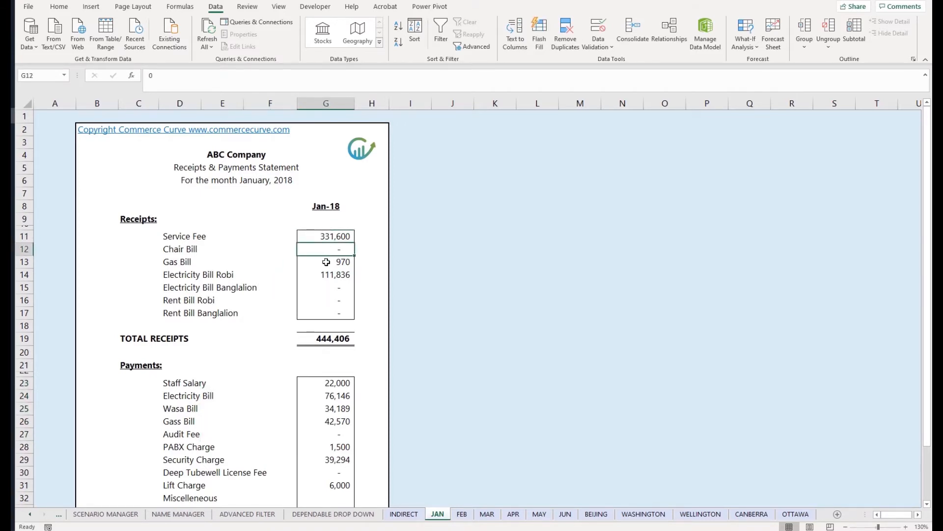
left_click(326, 262)
left_click_drag(288, 273, 323, 275)
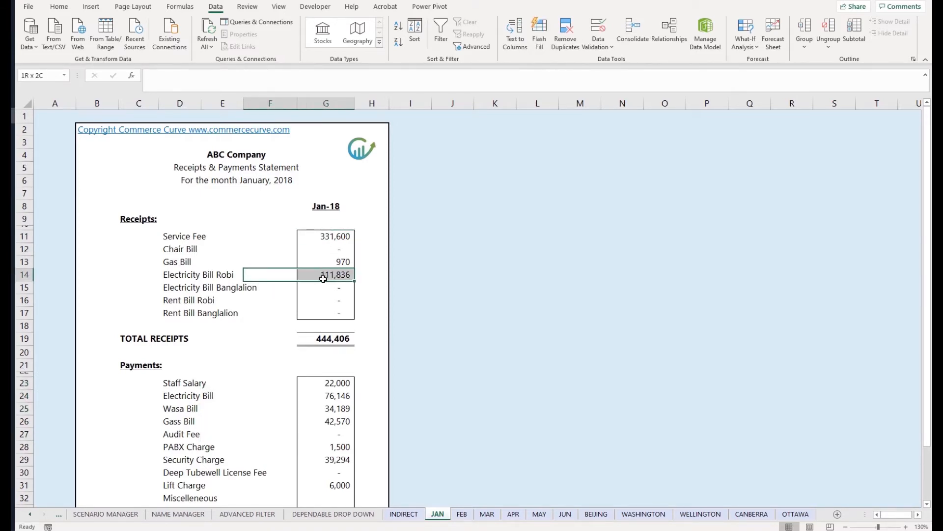
scroll(324, 361, "down", 2)
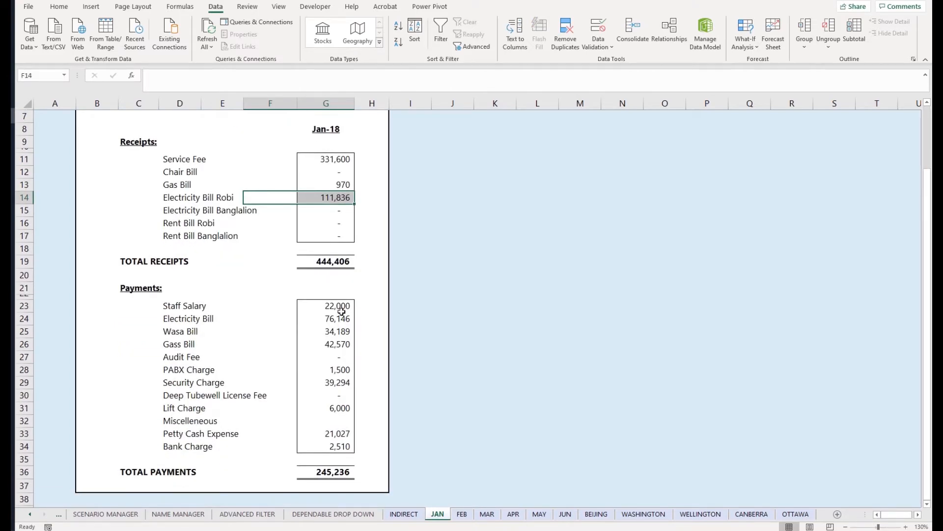
left_click_drag(341, 306, 339, 320)
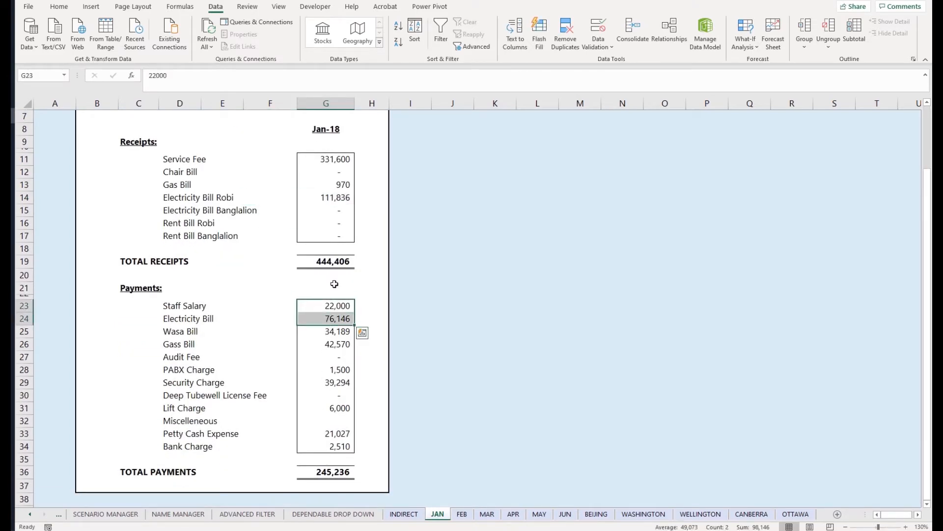
Inspect the formulas behind TOTAL RECEIPTS and TOTAL PAYMENTS on the JAN sheet.
left_click(329, 261)
type("2")
key("Escape")
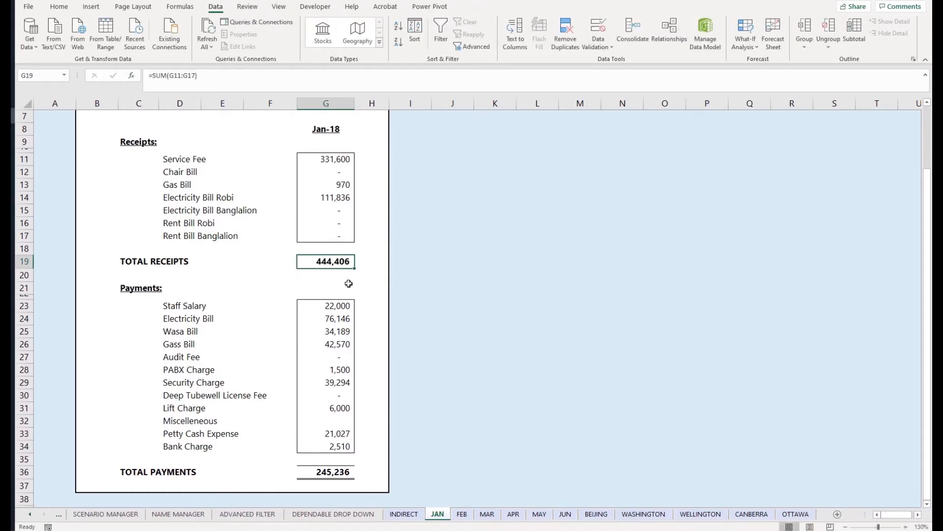
key("F2")
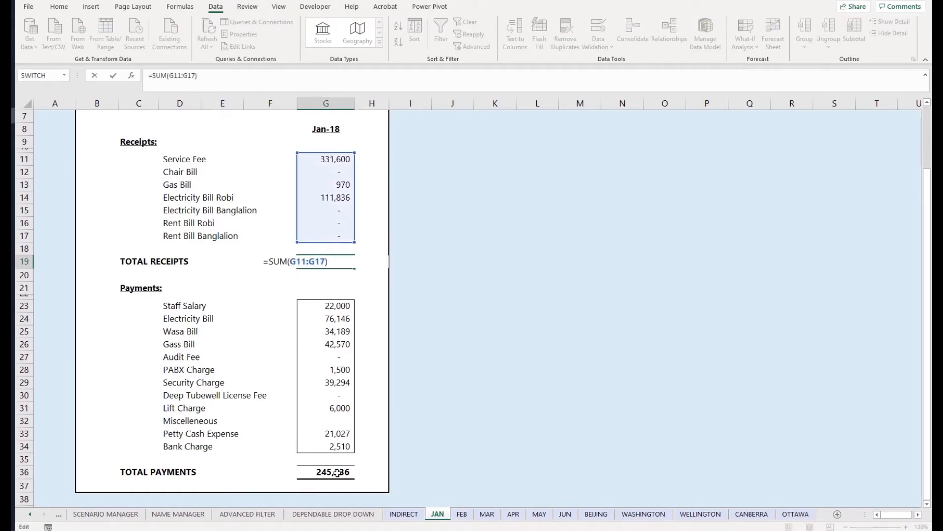
key("Escape")
double_click(338, 473)
key("Escape")
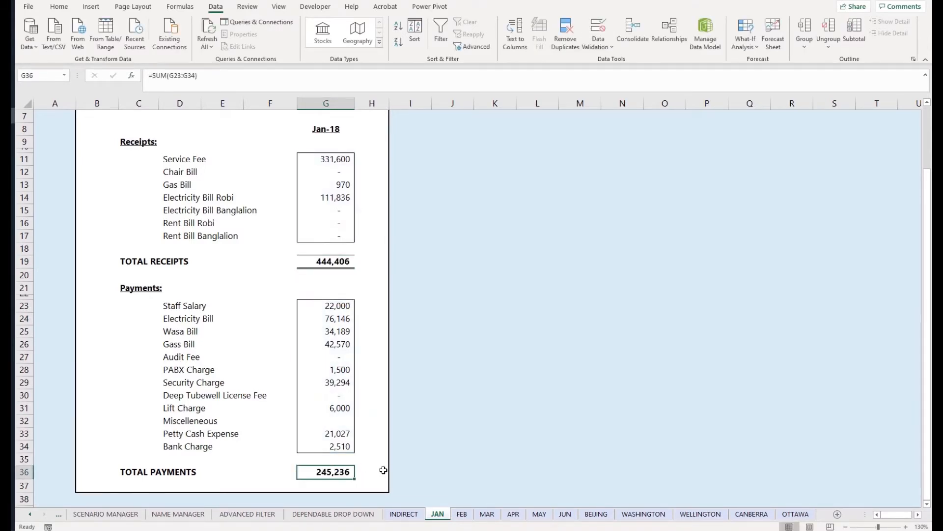
Compare the layout of the JAN statement with the one on the FEB sheet.
scroll(386, 465, "up", 2)
scroll(462, 510, "down", 3)
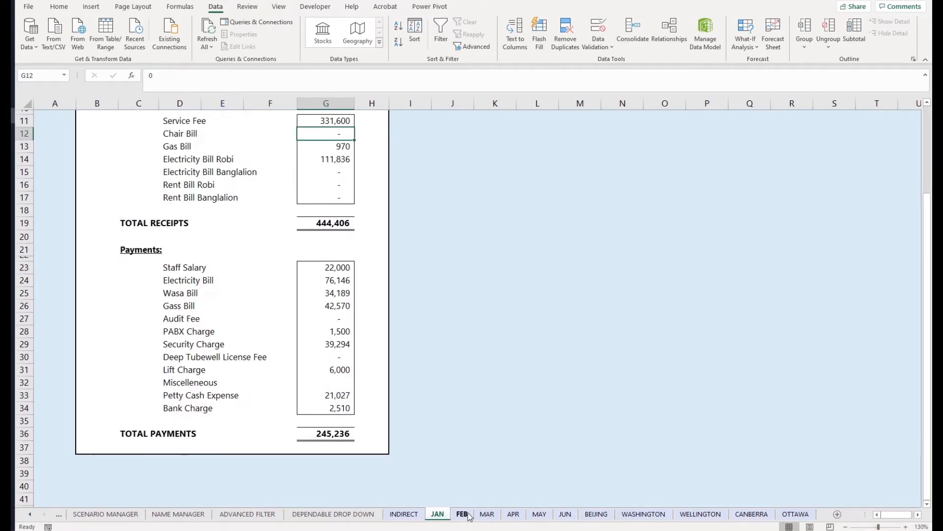
left_click(462, 514)
scroll(417, 388, "down", 3)
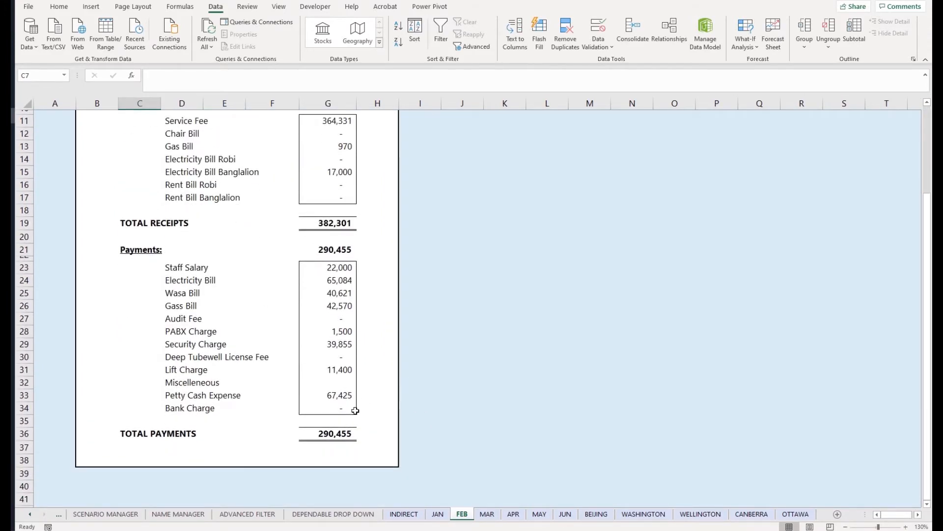
scroll(354, 416, "up", 3)
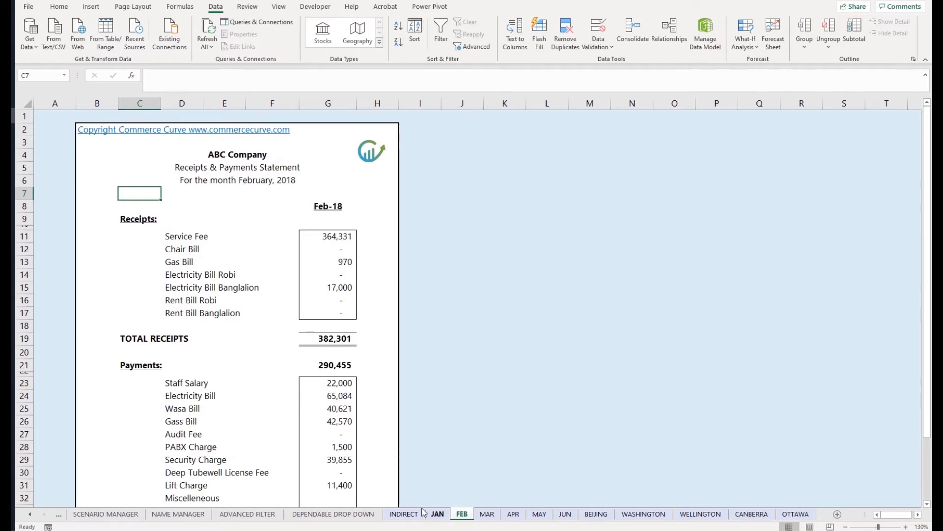
Return to the INDIRECT sheet and examine the summary's line items, the Service Fee formula and the Sheet selection cell.
left_click(408, 514)
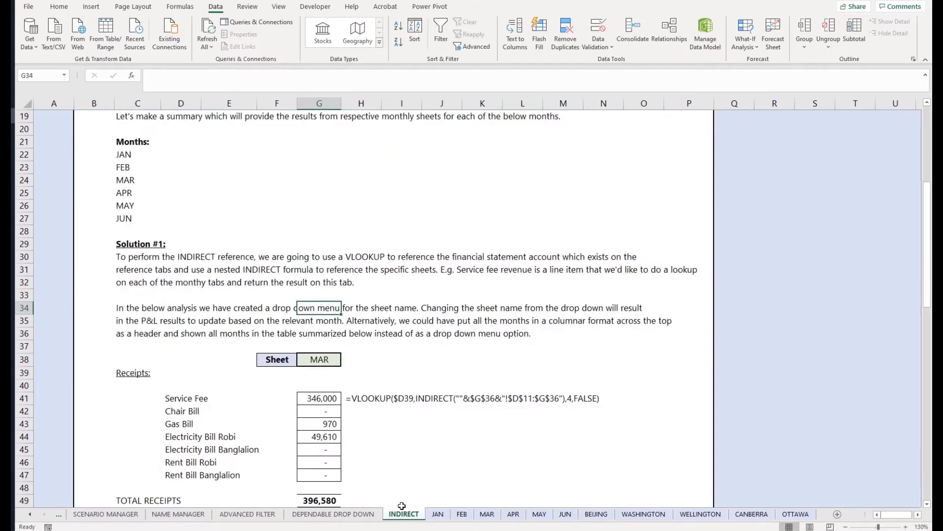
scroll(335, 370, "down", 2)
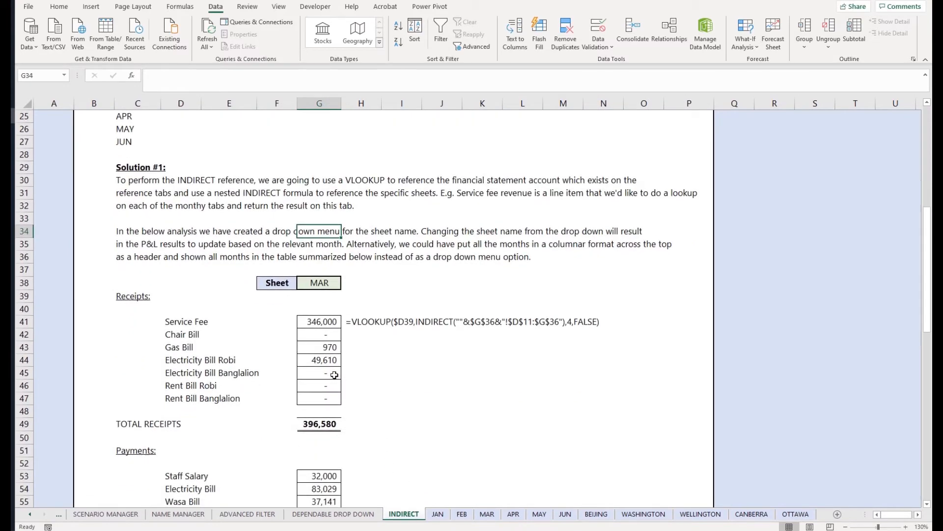
scroll(286, 298, "down", 1)
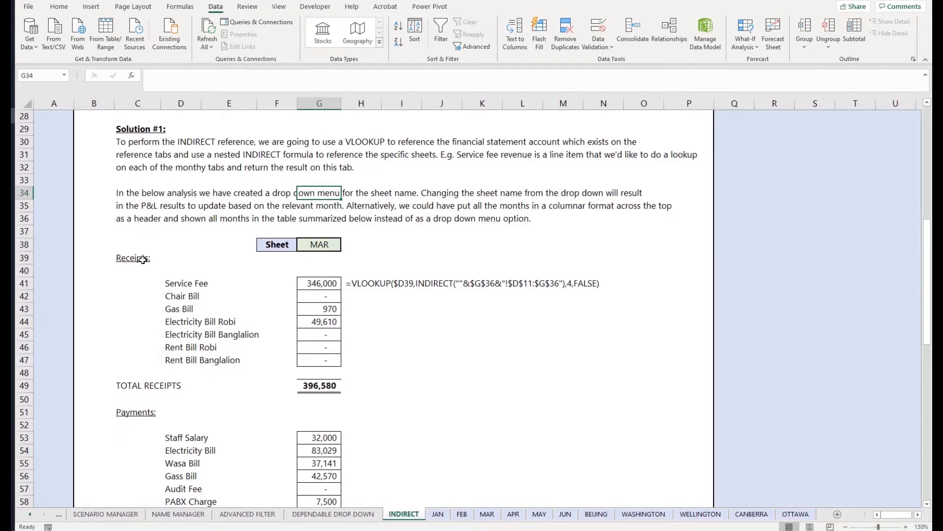
left_click_drag(143, 260, 192, 364)
scroll(192, 364, "down", 5)
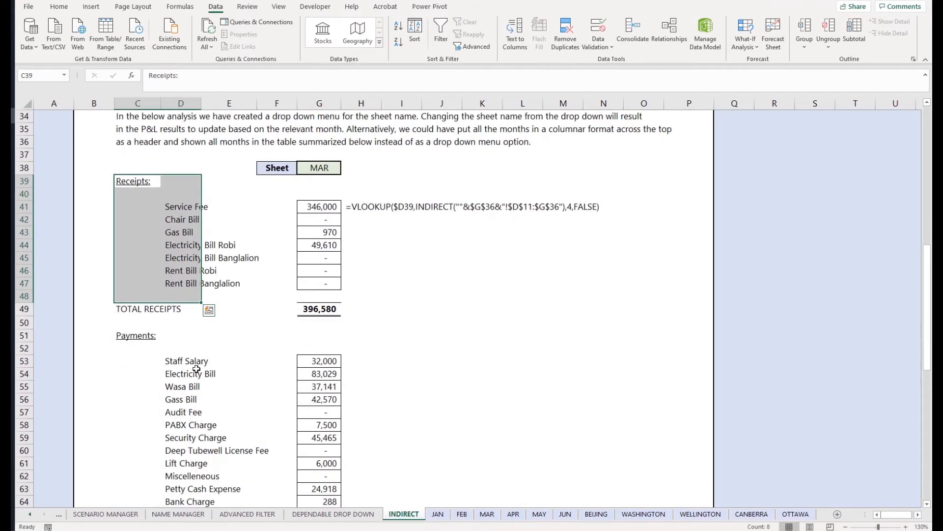
scroll(197, 370, "up", 5)
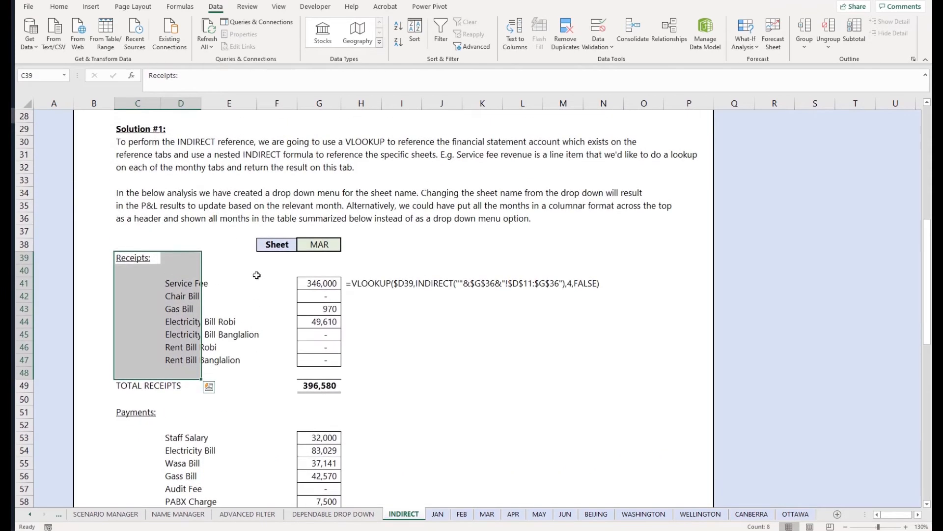
left_click(320, 283)
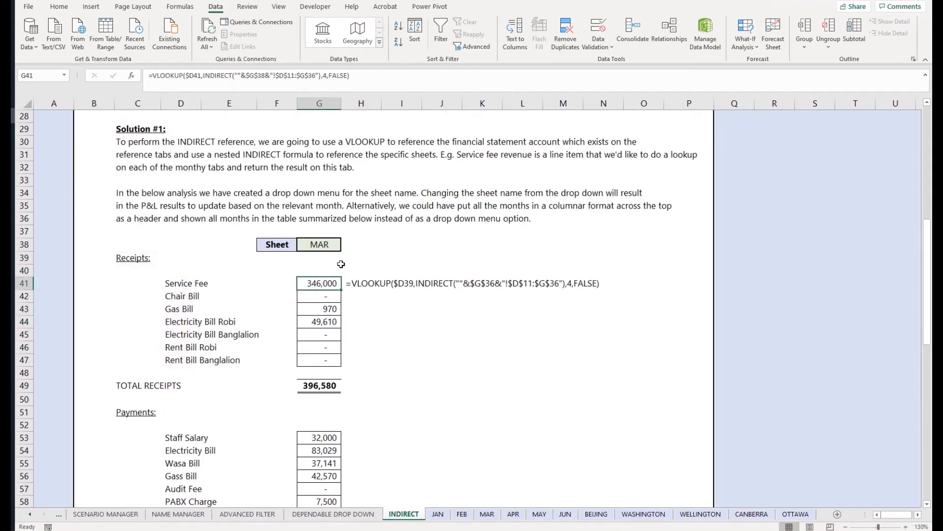
left_click(312, 247)
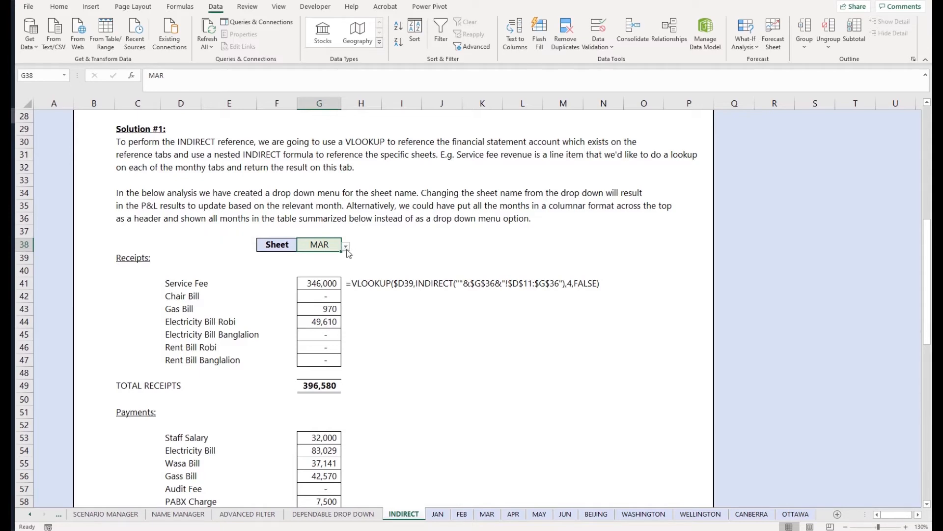
Set the Sheet selection on the INDIRECT sheet to JAN and review the summary down to TOTAL PAYMENTS.
left_click(346, 246)
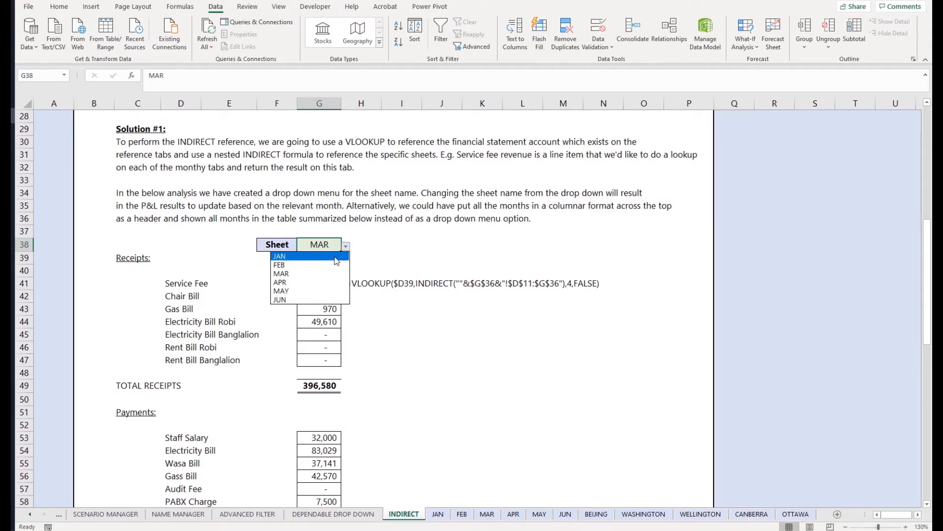
left_click(336, 261)
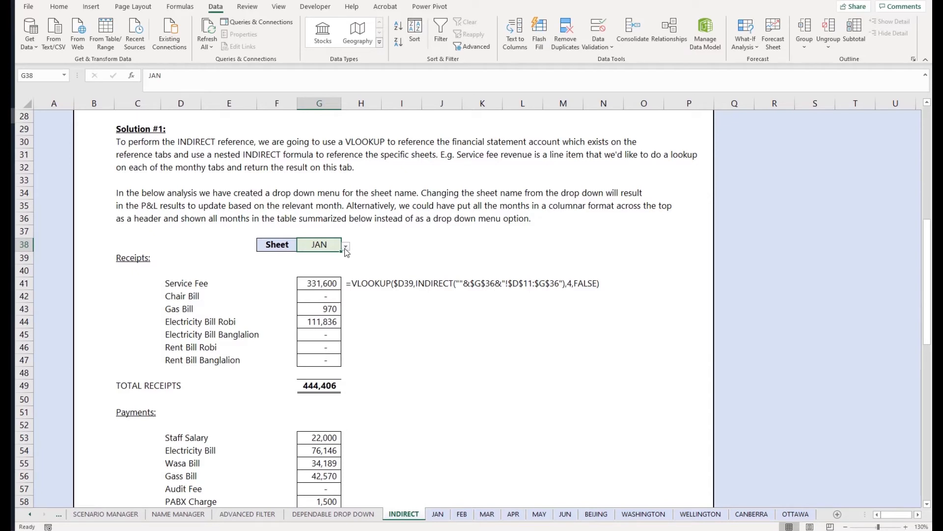
left_click(347, 246)
left_click(337, 258)
scroll(363, 389, "down", 1)
scroll(362, 389, "down", 2)
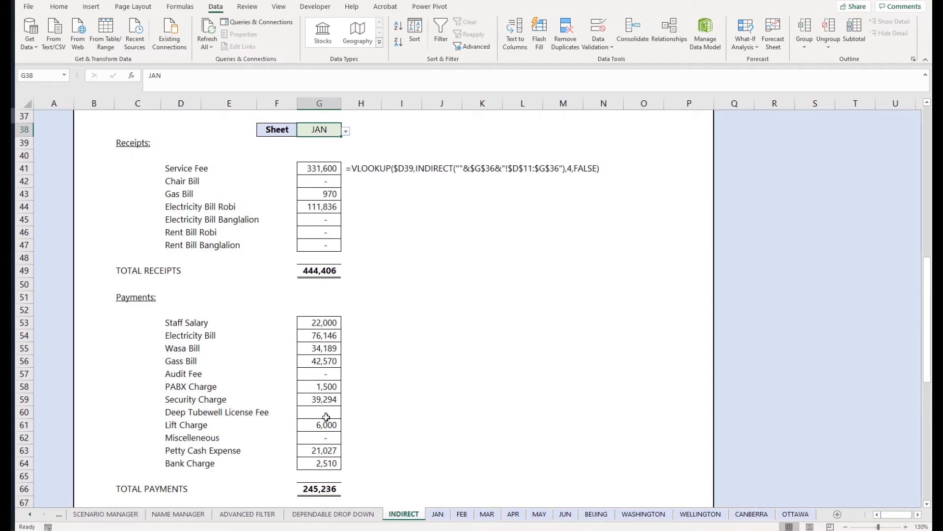
Compare the summary with the JAN sheet's line items, TOTAL RECEIPTS and TOTAL PAYMENTS.
left_click(437, 514)
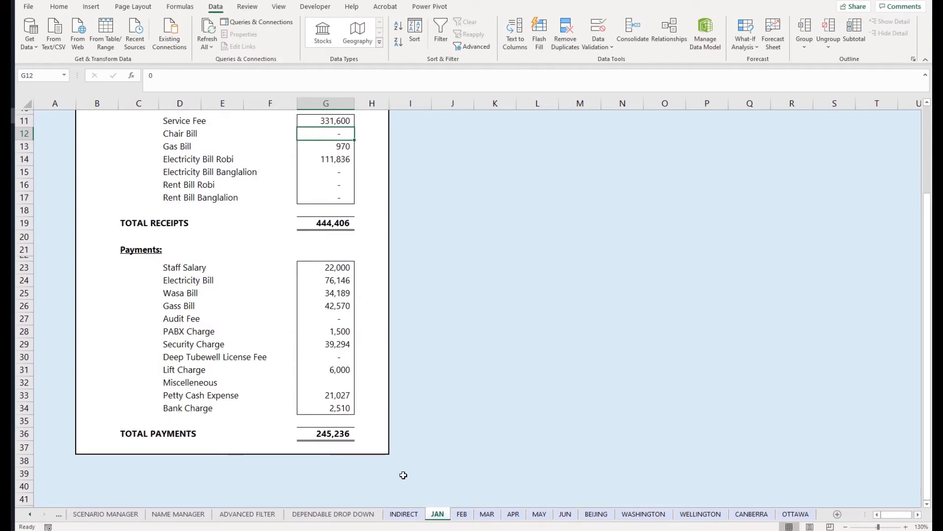
scroll(404, 476, "up", 2)
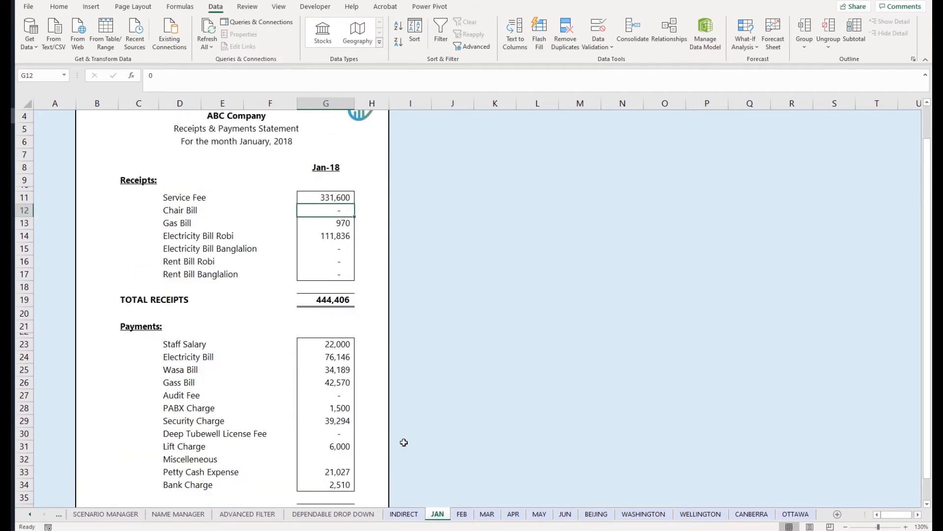
left_click(346, 302)
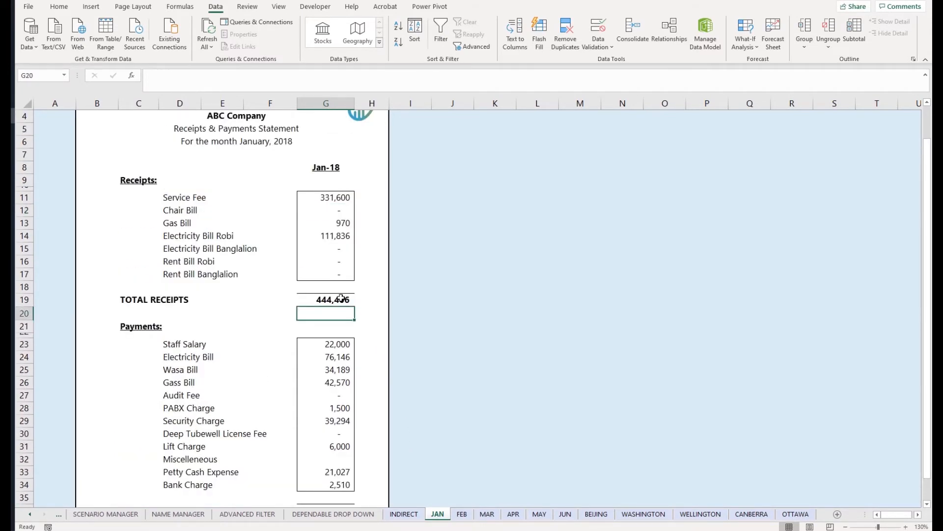
scroll(359, 320, "down", 3)
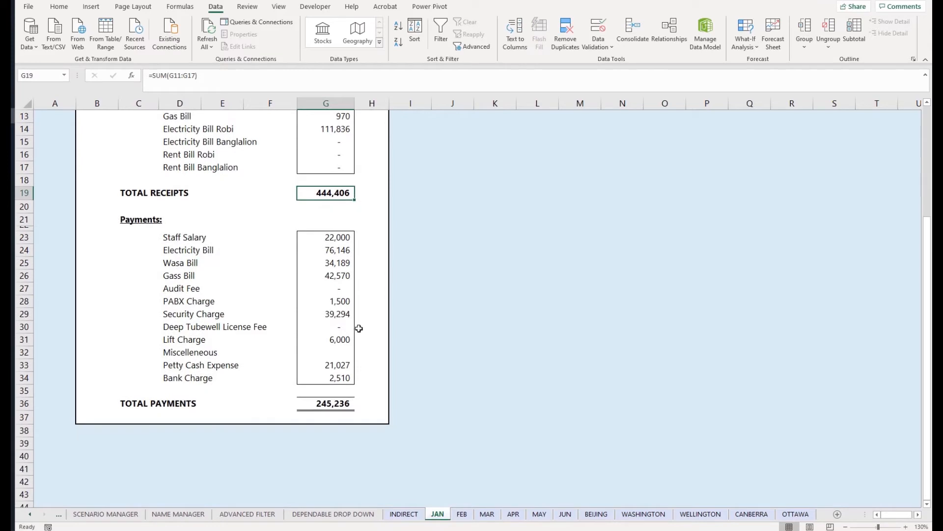
left_click(351, 403)
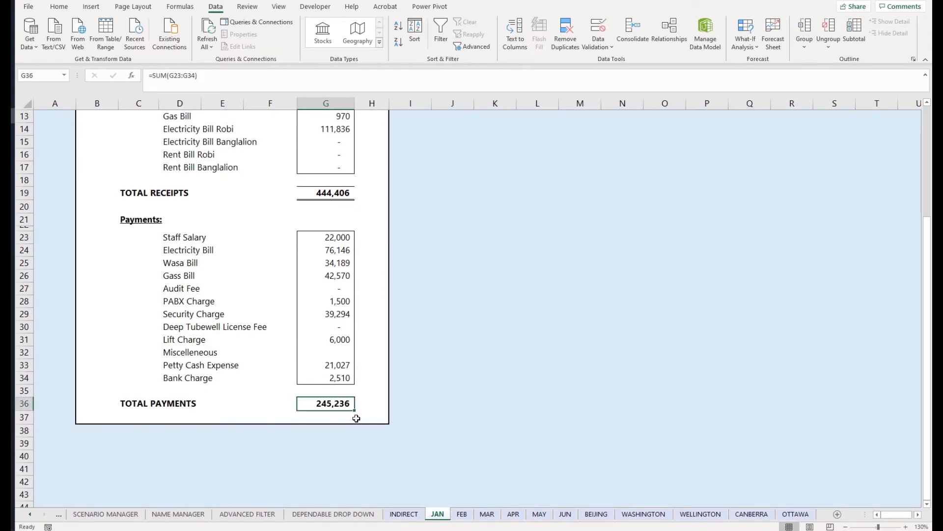
Switch the Sheet selection on the INDIRECT sheet to FEB and check TOTAL RECEIPTS and TOTAL PAYMENTS in the summary.
left_click(397, 515)
scroll(354, 276, "up", 3)
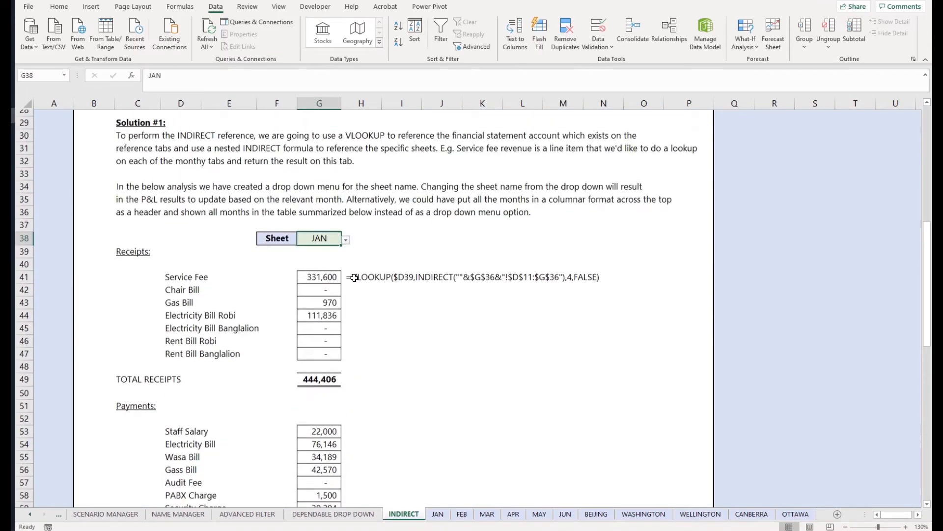
left_click(346, 246)
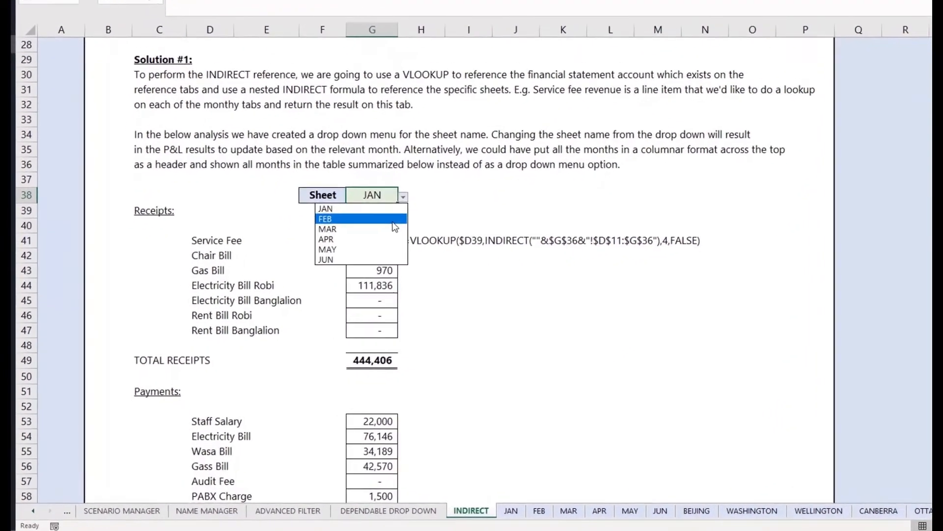
left_click(317, 266)
scroll(483, 400, "down", 3)
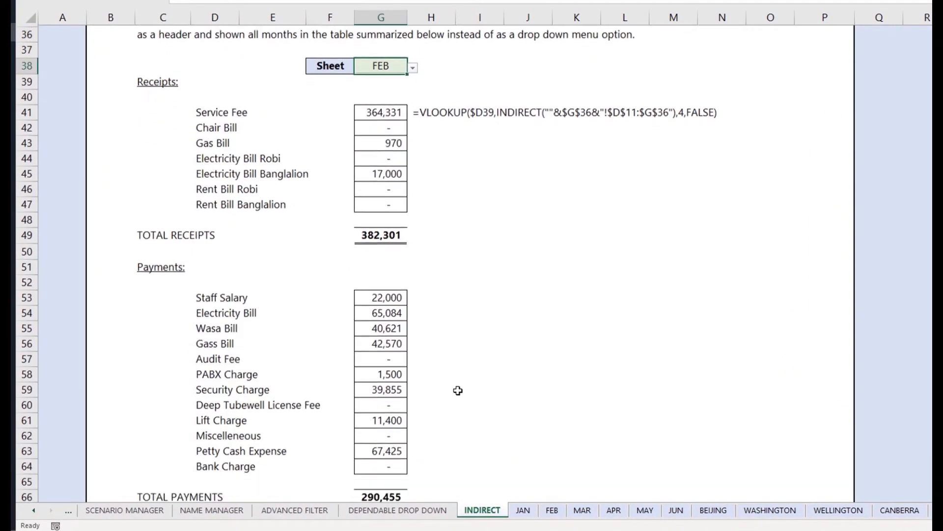
left_click(385, 217)
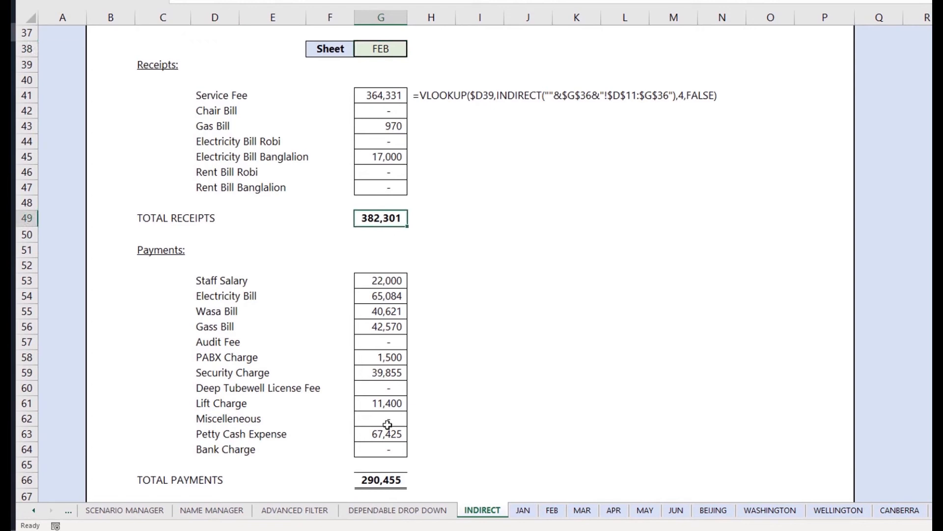
left_click(373, 484)
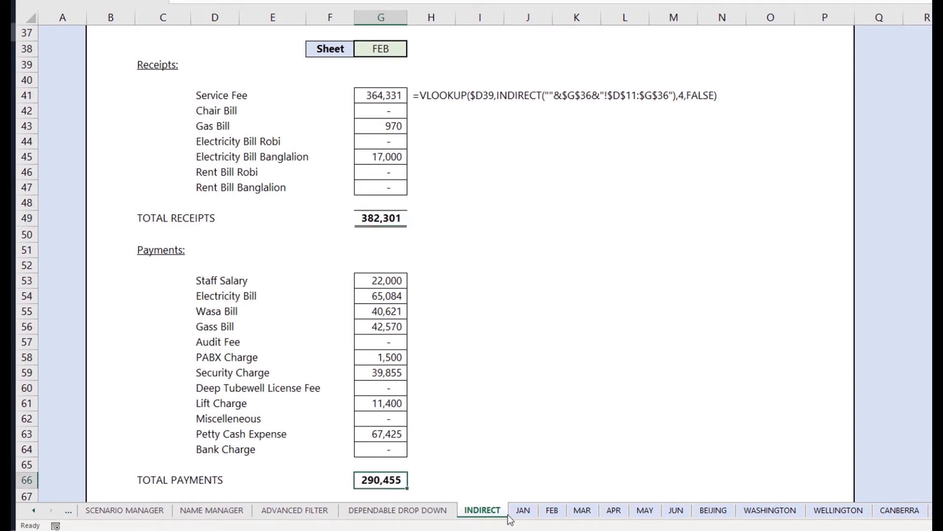
Check TOTAL RECEIPTS and TOTAL PAYMENTS on the FEB sheet against the summary.
left_click(563, 510)
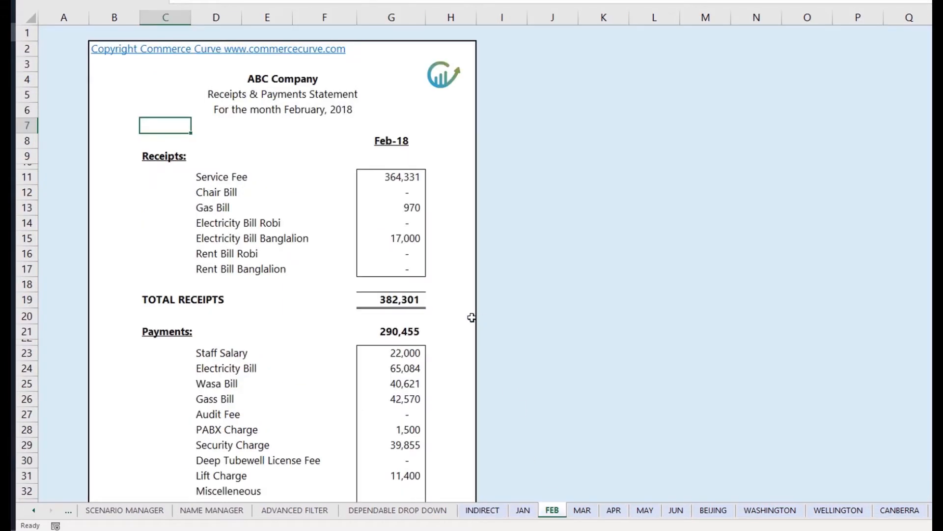
scroll(469, 319, "down", 2)
left_click(402, 203)
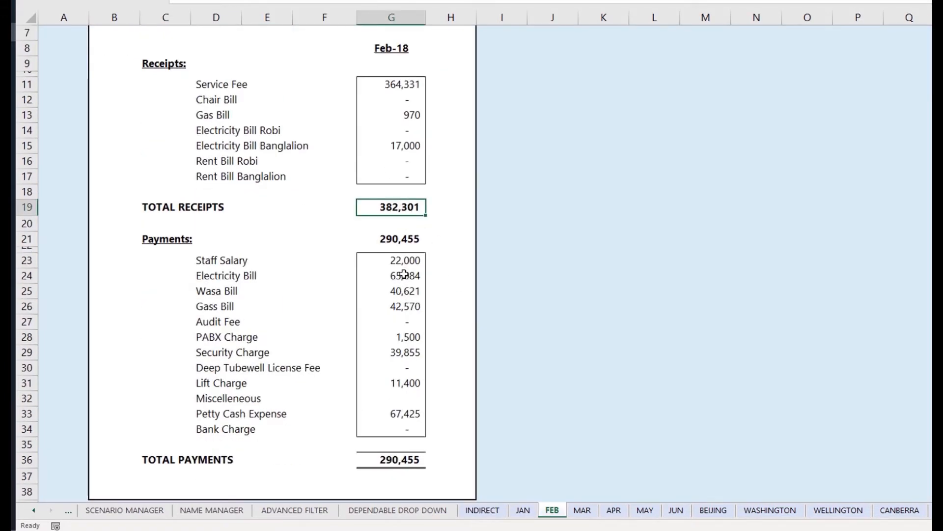
left_click(413, 464)
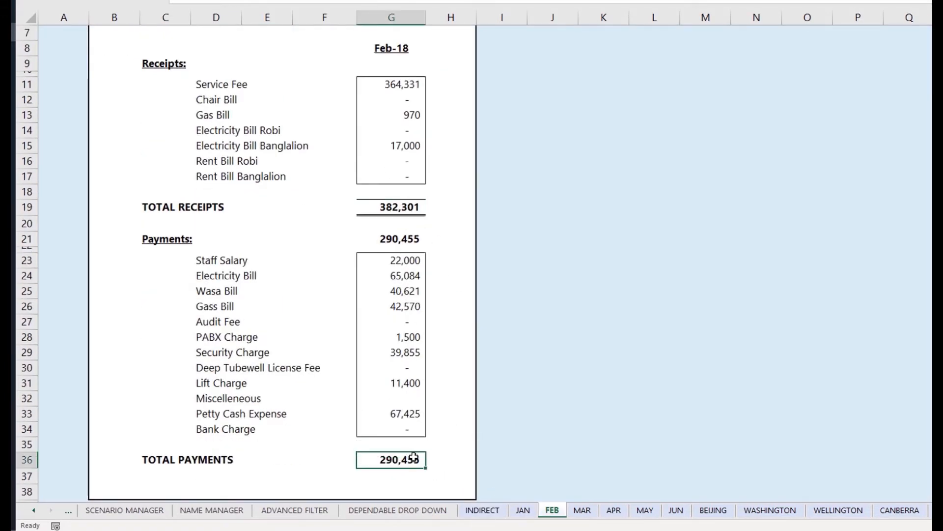
scroll(461, 392, "up", 1)
scroll(460, 407, "up", 1)
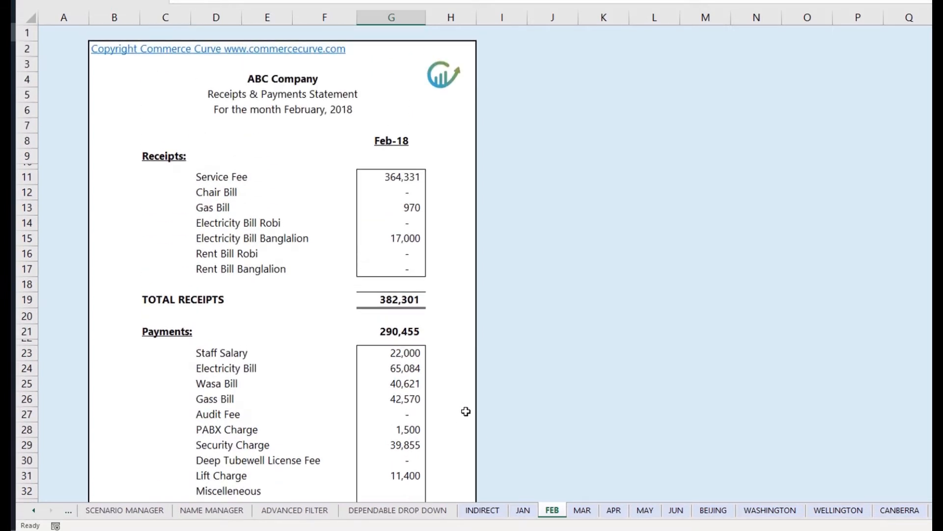
Return to the INDIRECT sheet and set the Sheet selection to MAR.
left_click(471, 510)
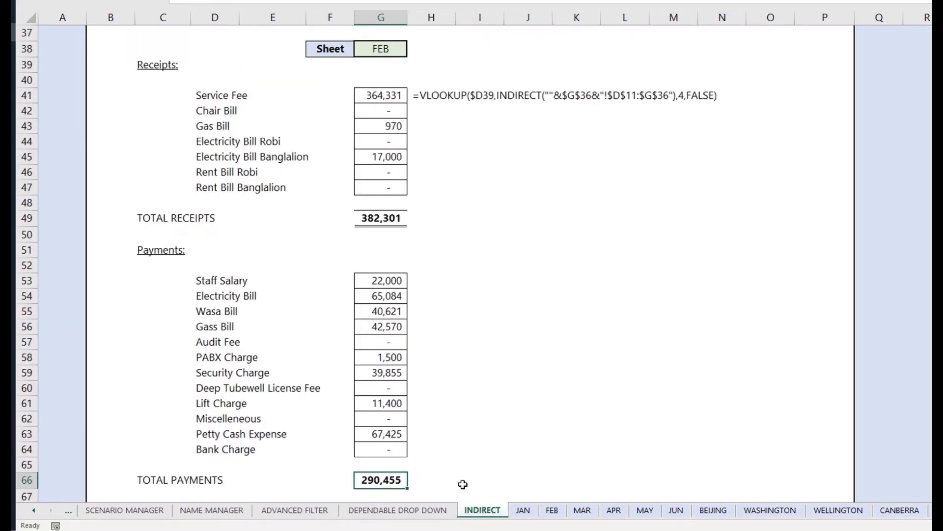
scroll(456, 485, "up", 1)
scroll(454, 486, "up", 2)
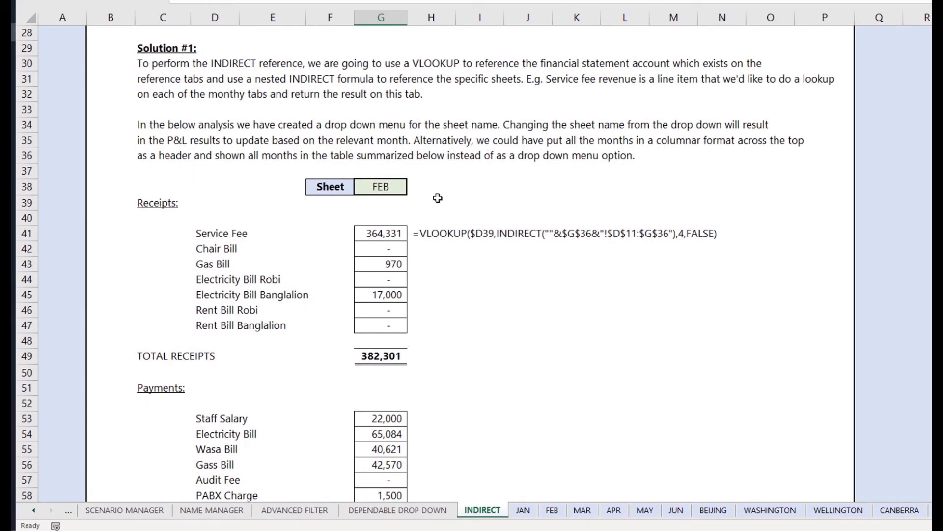
left_click(370, 186)
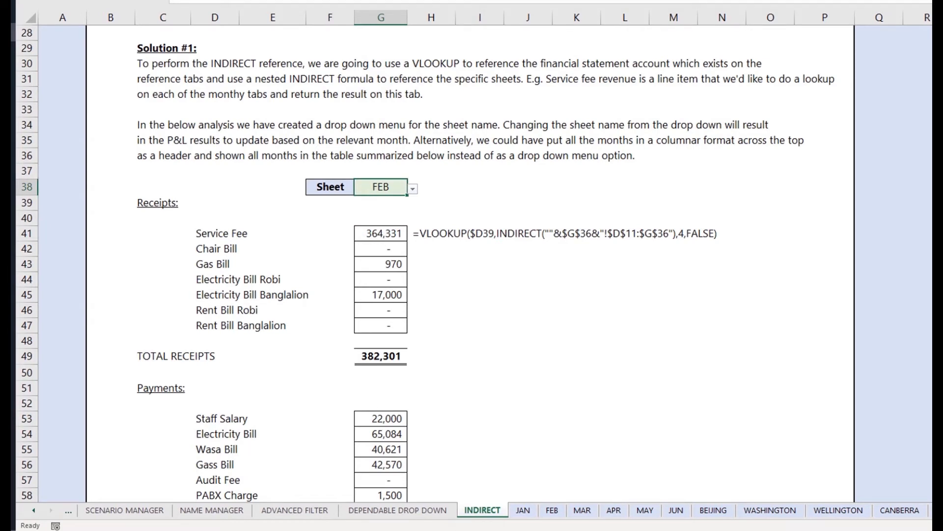
left_click(413, 188)
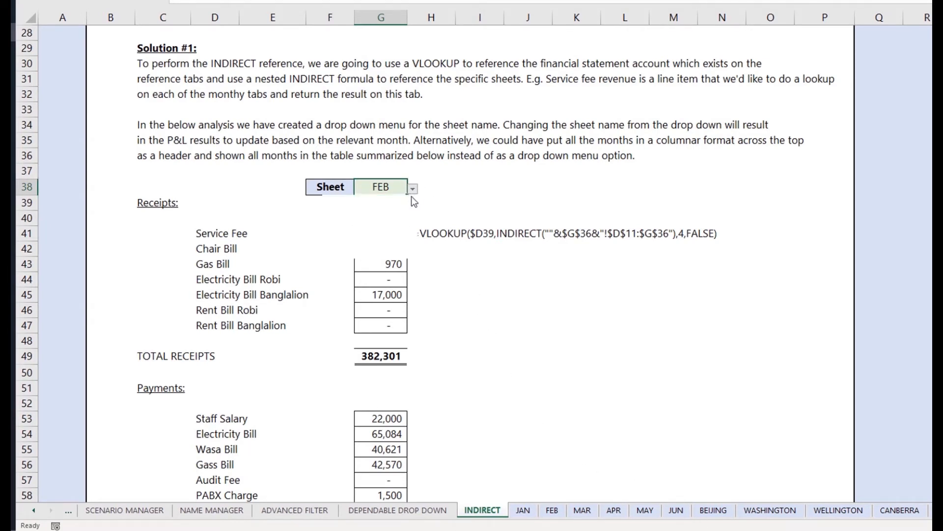
left_click(393, 221)
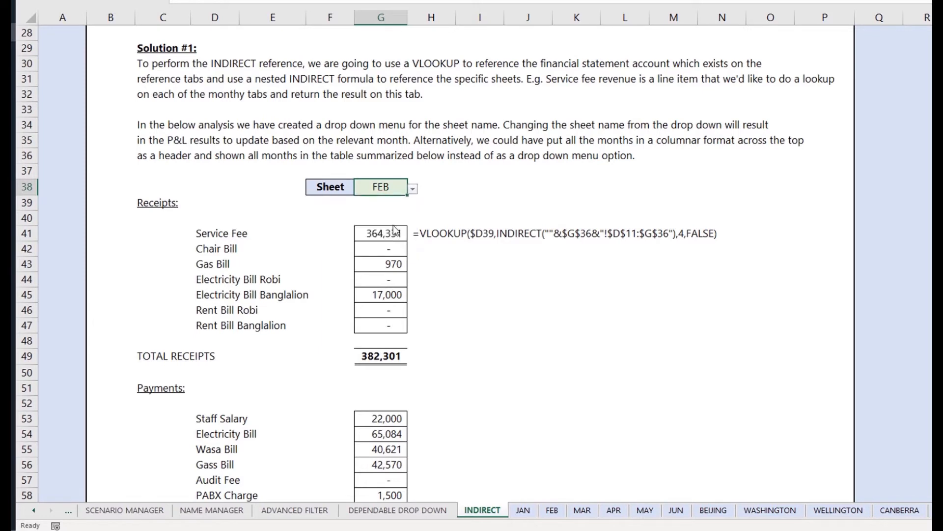
Inspect the summary's receipts amounts, including Service Fee and Electricity Bill Robi, together with the Sheet selection cell.
left_click(389, 295)
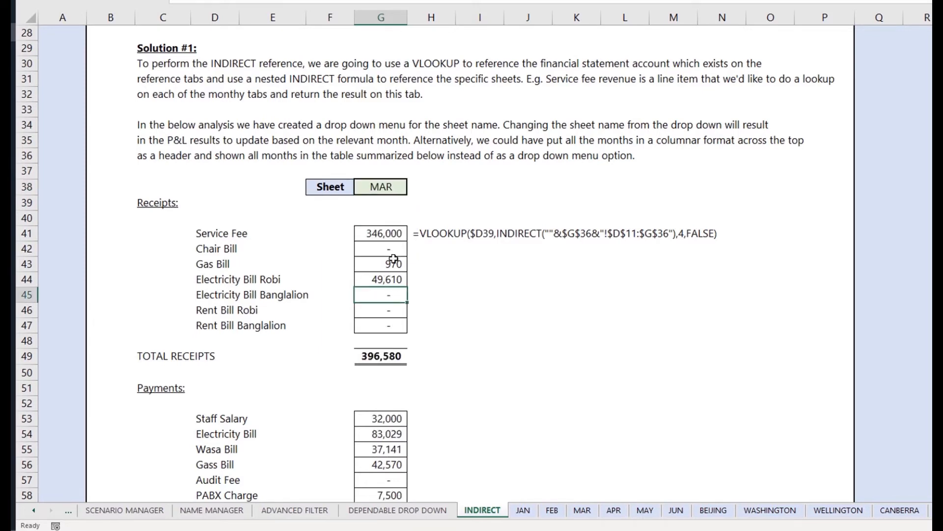
left_click(390, 285)
left_click(386, 237)
left_click(388, 273)
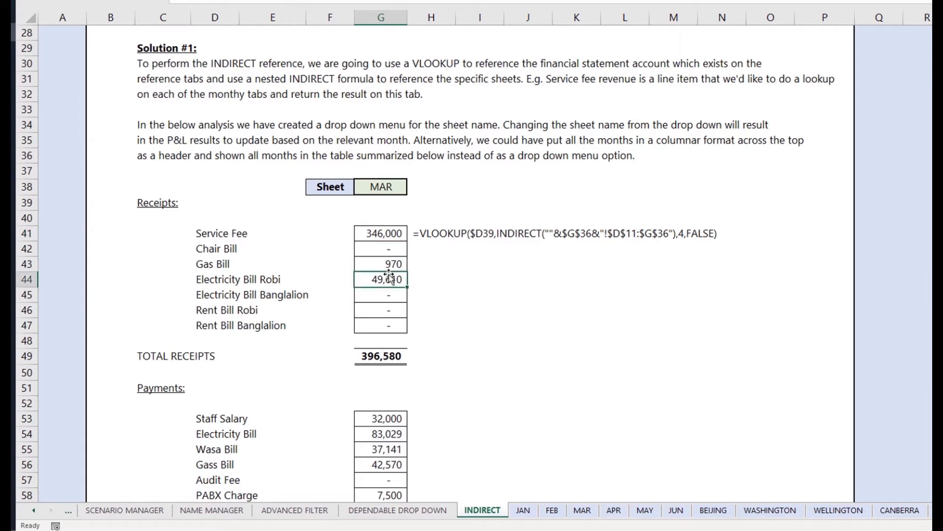
left_click(391, 189)
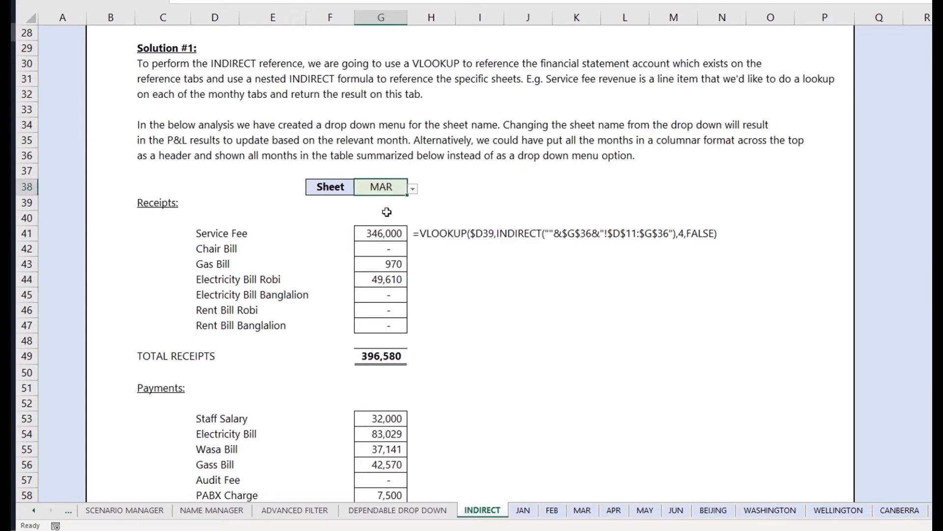
Examine the Service Fee VLOOKUP formula in G41 with its nested INDIRECT and cell references, leaving it unedited.
left_click(383, 231)
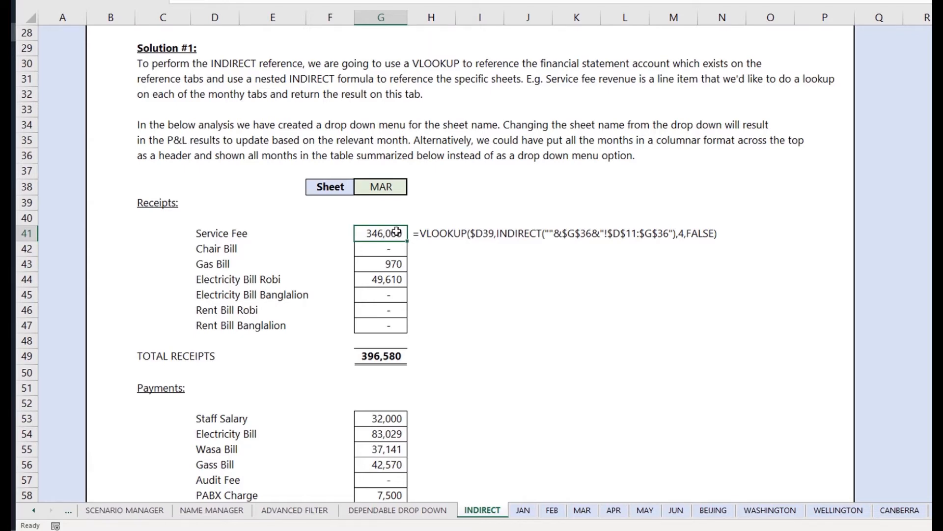
scroll(368, 228, "up", 2)
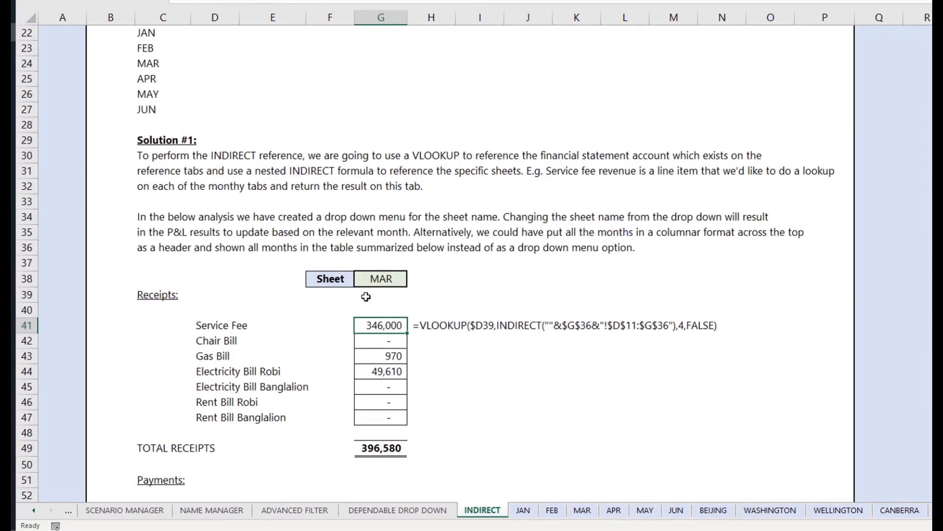
double_click(369, 321)
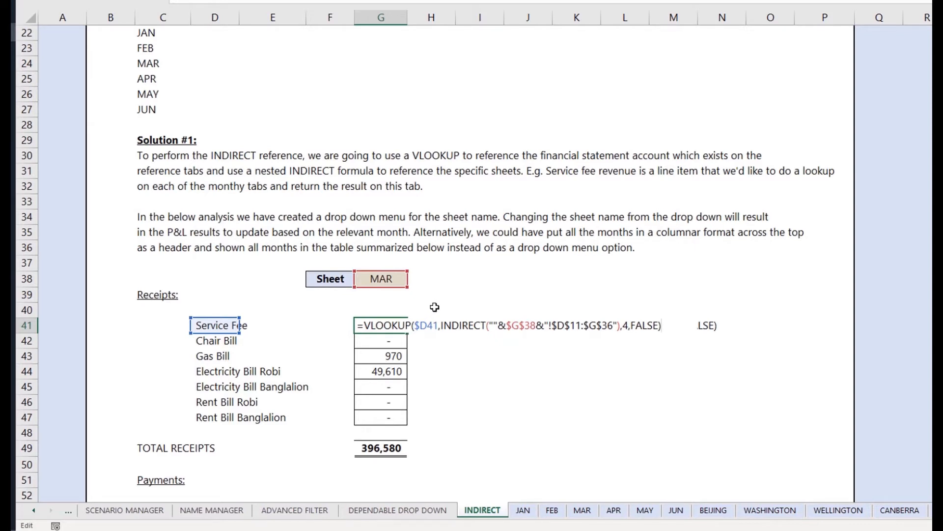
key("ctrl+Return")
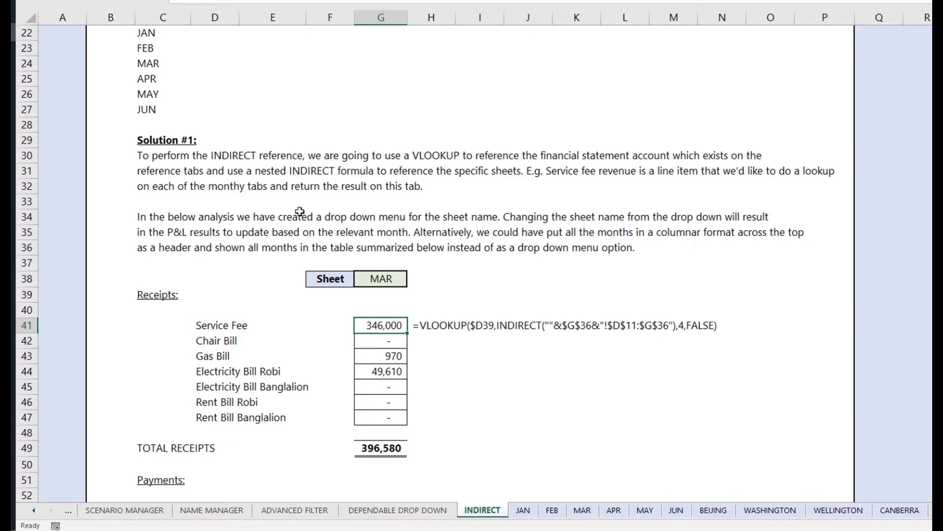
key("F2")
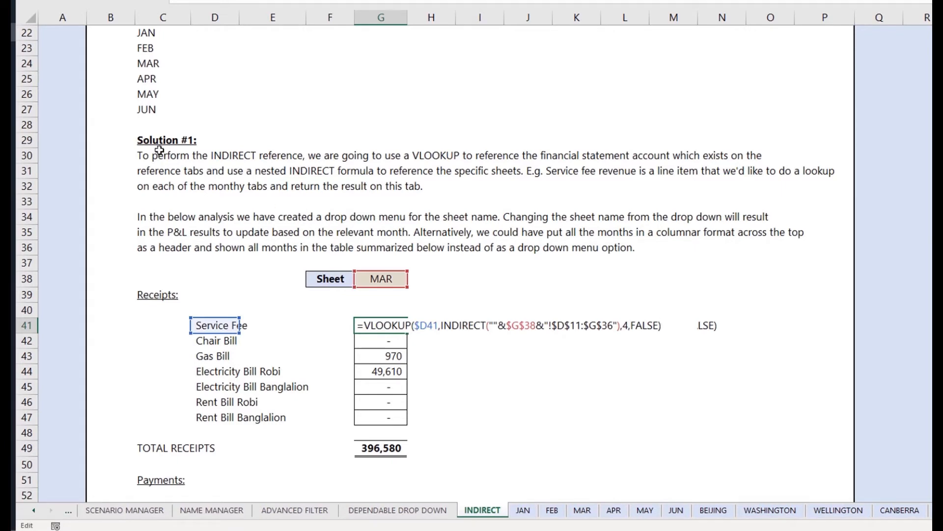
key("Escape")
Set the Sheet selection in G38 to JAN and check the Service Fee amount in the summary.
left_click(146, 159)
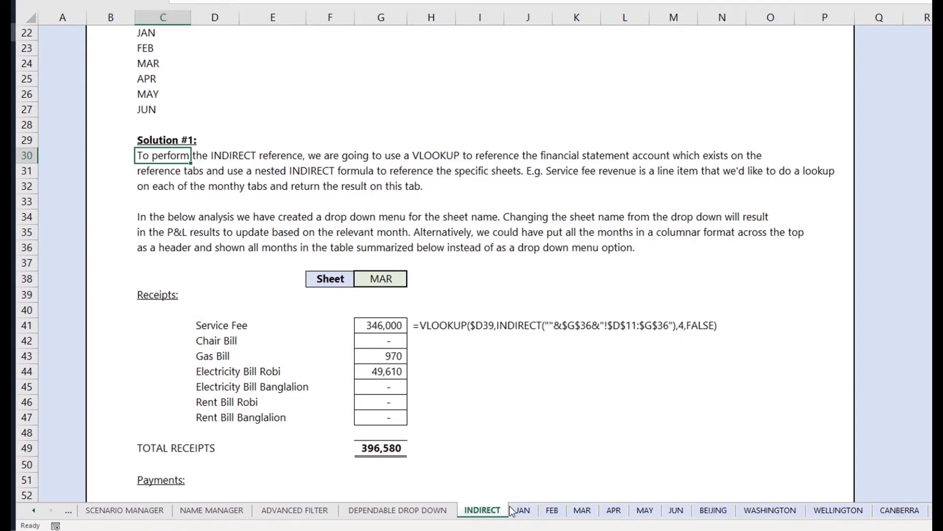
left_click(394, 276)
left_click(414, 281)
left_click(366, 292)
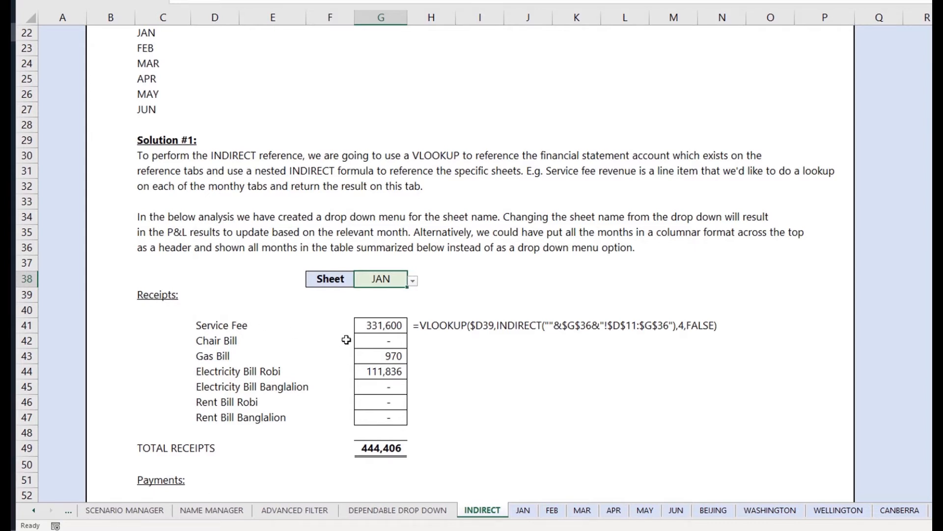
left_click(380, 337)
left_click(386, 323)
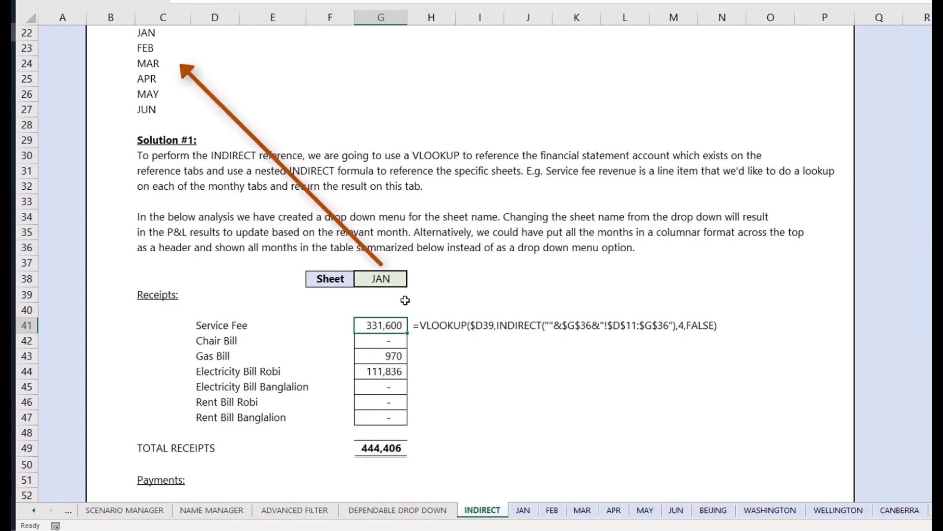
Review the Sheet selection cell and highlight the Months list from JAN to JUN in C22:C27.
left_click(400, 284)
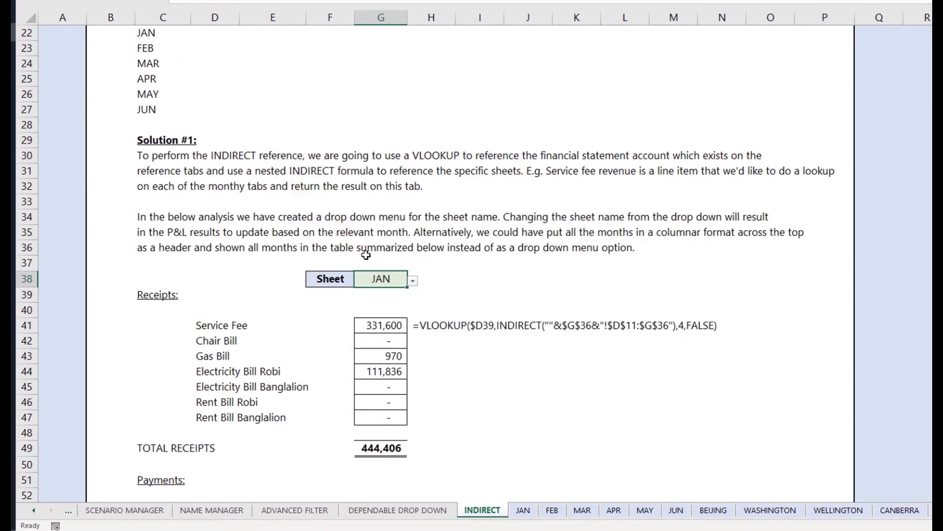
scroll(388, 270, "up", 1)
left_click_drag(146, 79, 153, 158)
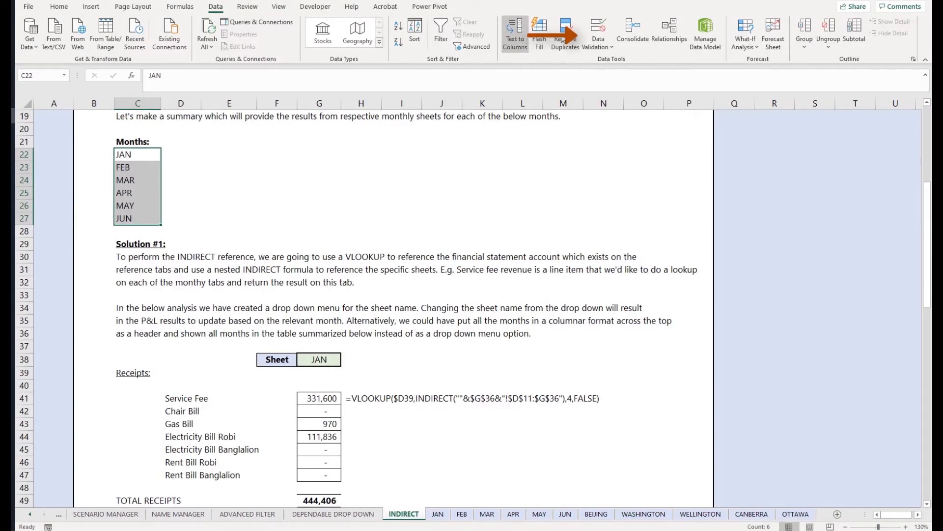
left_click(601, 30)
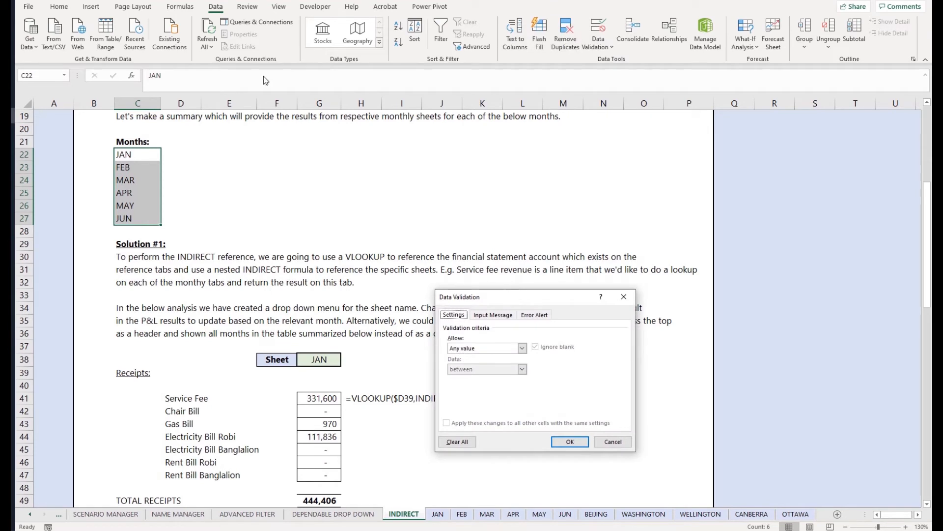
left_click_drag(496, 299, 452, 199)
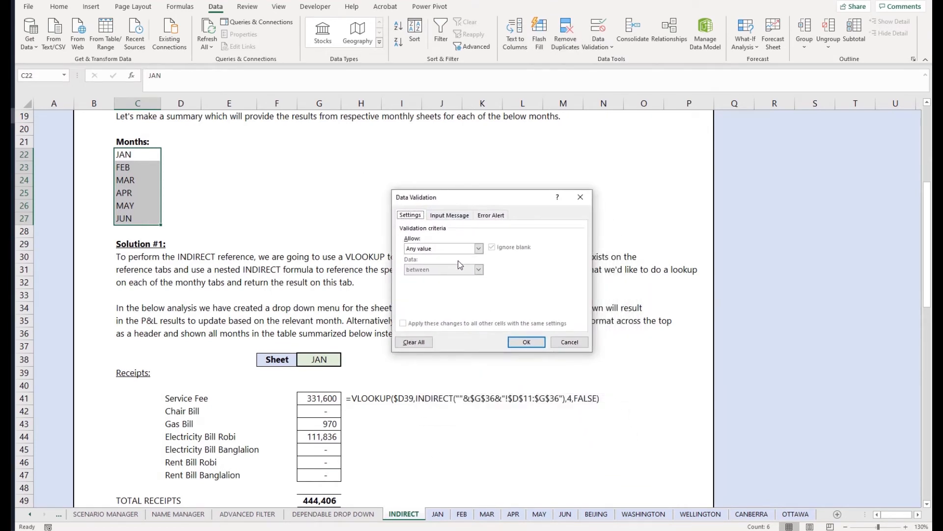
left_click(478, 248)
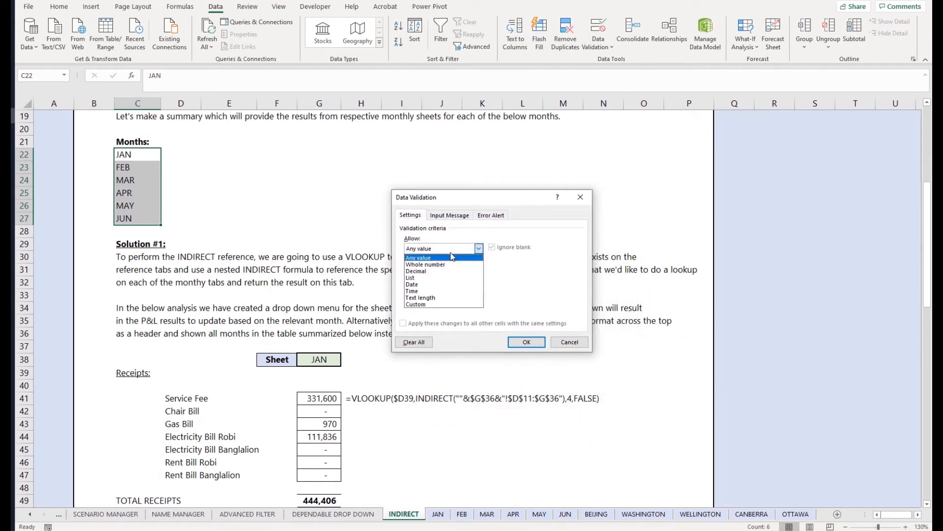
left_click(434, 275)
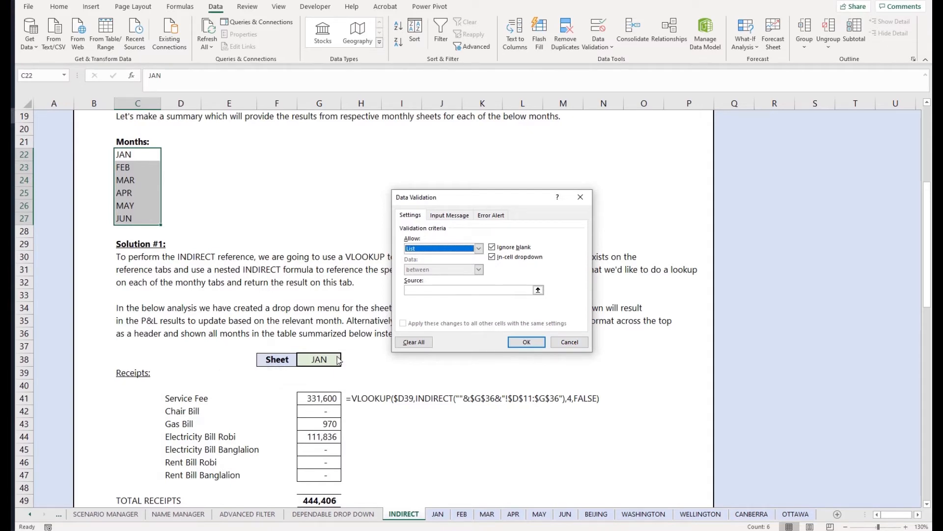
left_click(570, 342)
Review the data validation settings of the Sheet selection cell G38, including its allowed type and source range, without changing them.
left_click(303, 363)
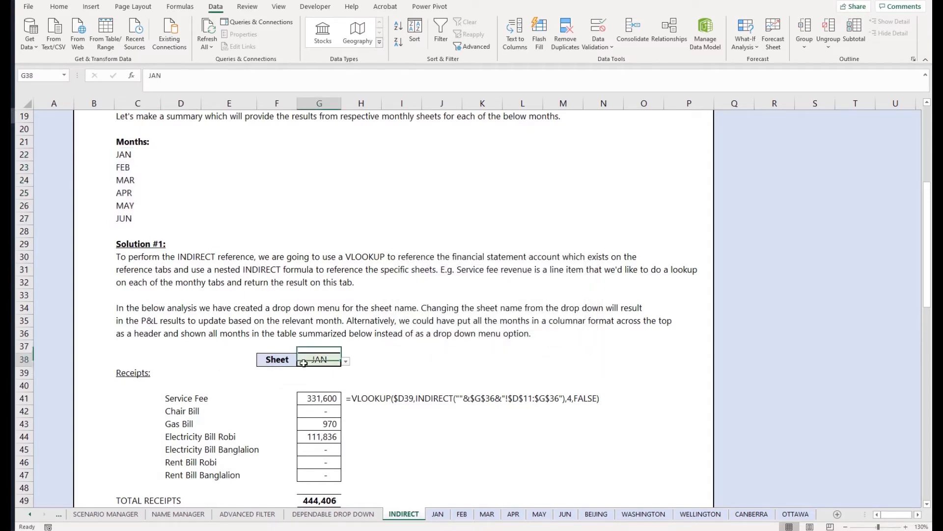
left_click(602, 30)
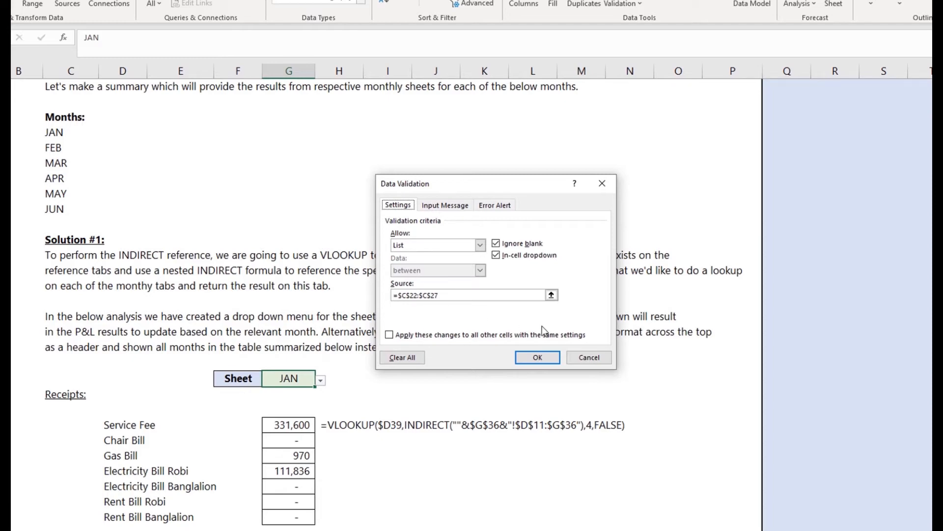
left_click(605, 362)
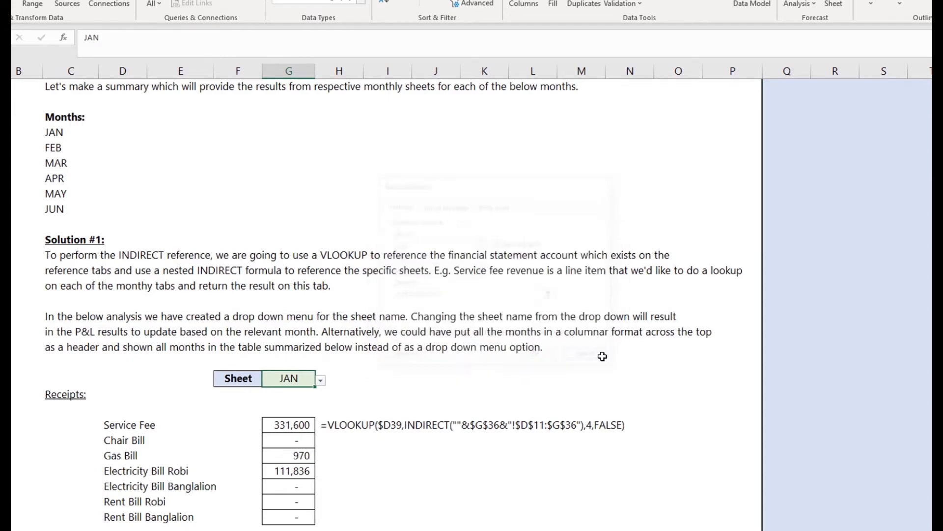
Switch the Sheet selection in G38 to MAR and back to JAN to compare the summary amounts.
scroll(393, 346, "down", 2)
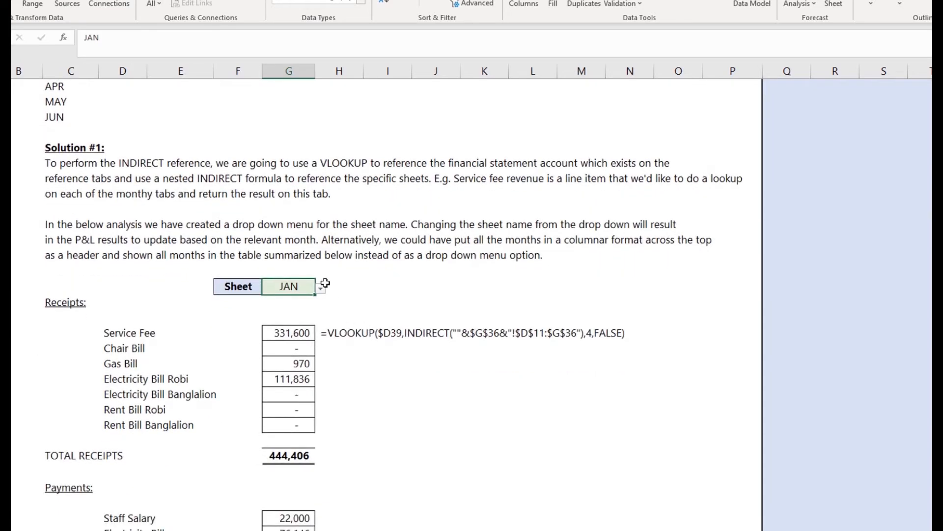
left_click(321, 289)
left_click(295, 318)
left_click(320, 292)
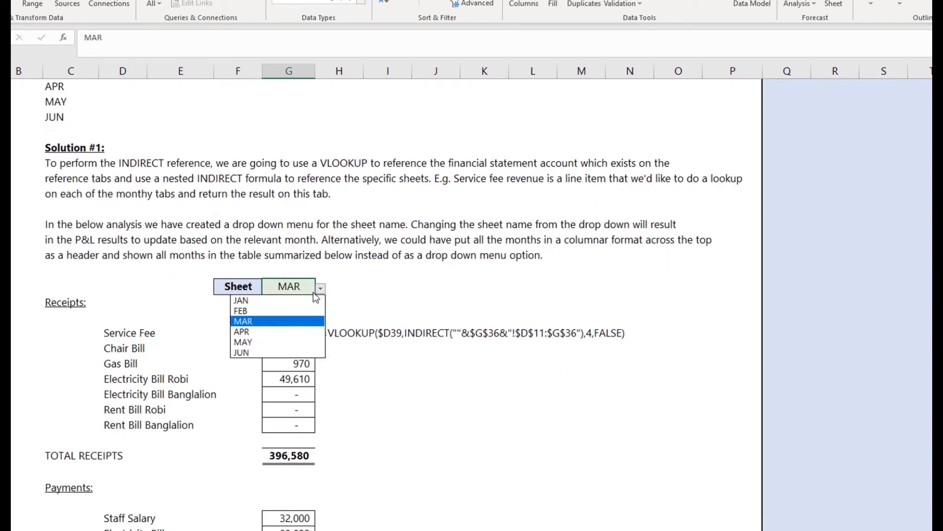
left_click(308, 300)
Examine the Service Fee formula in G41, focusing on the Sheet cell reference and the range inside INDIRECT.
scroll(308, 316, "down", 1)
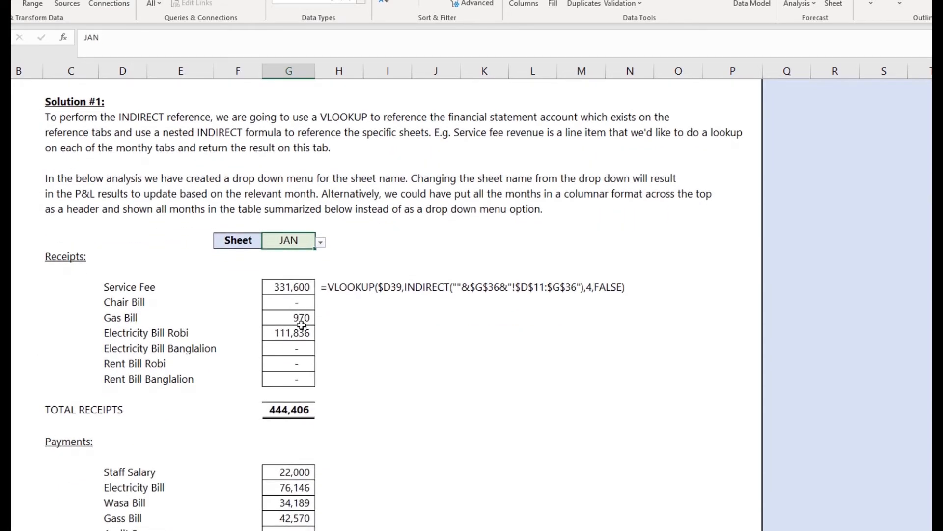
left_click(279, 287)
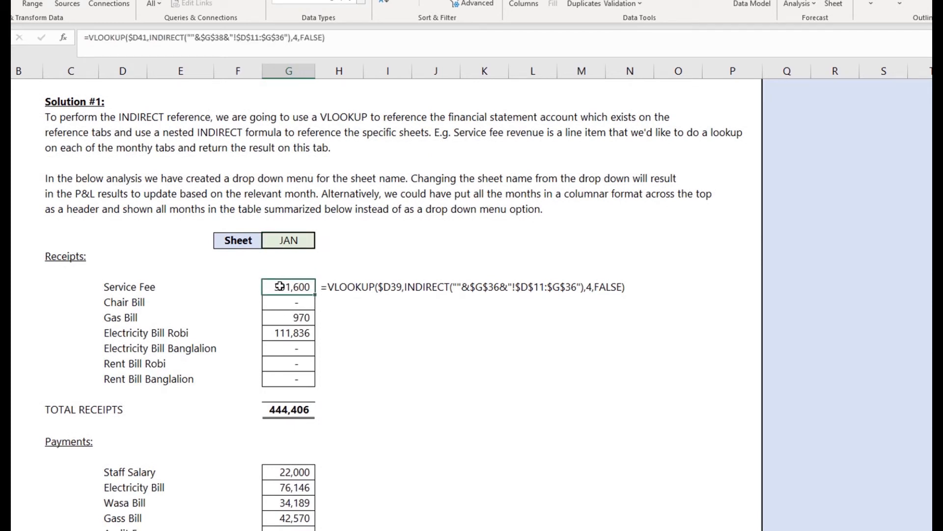
double_click(280, 286)
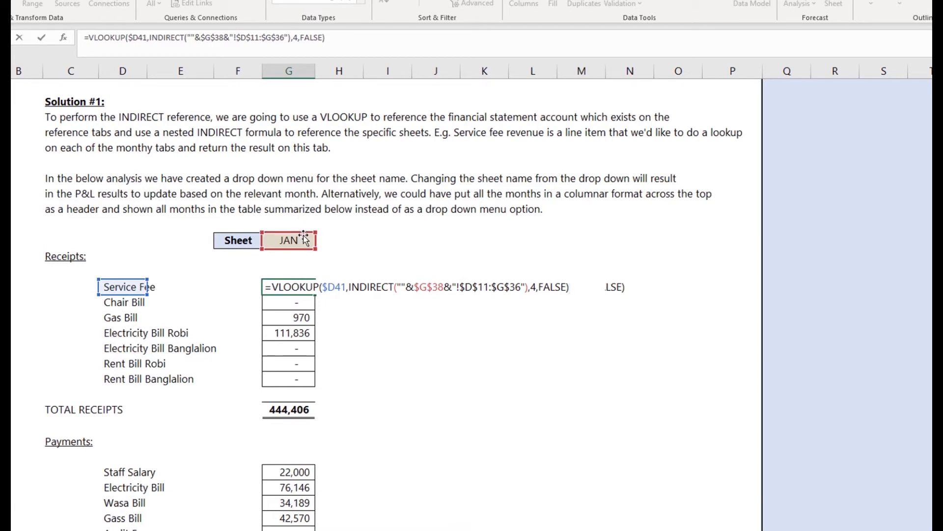
left_click(468, 289)
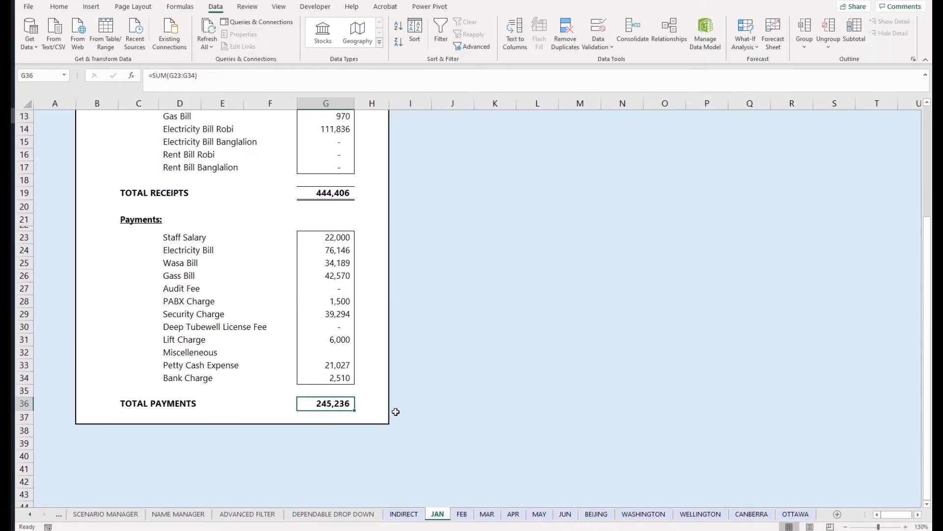
Review the JAN sheet's statement and highlight the lookup range D11:G36 from Service Fee to Total Payments.
scroll(388, 410, "up", 1)
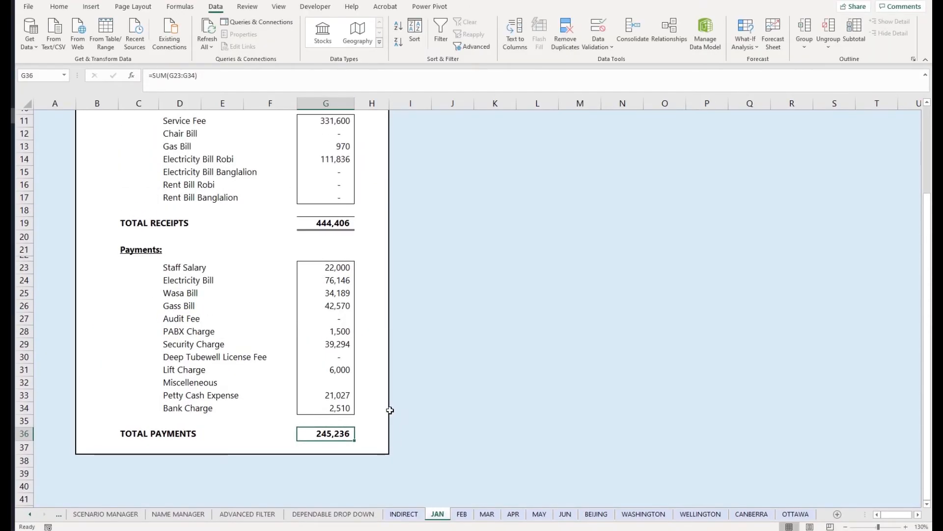
scroll(383, 409, "up", 3)
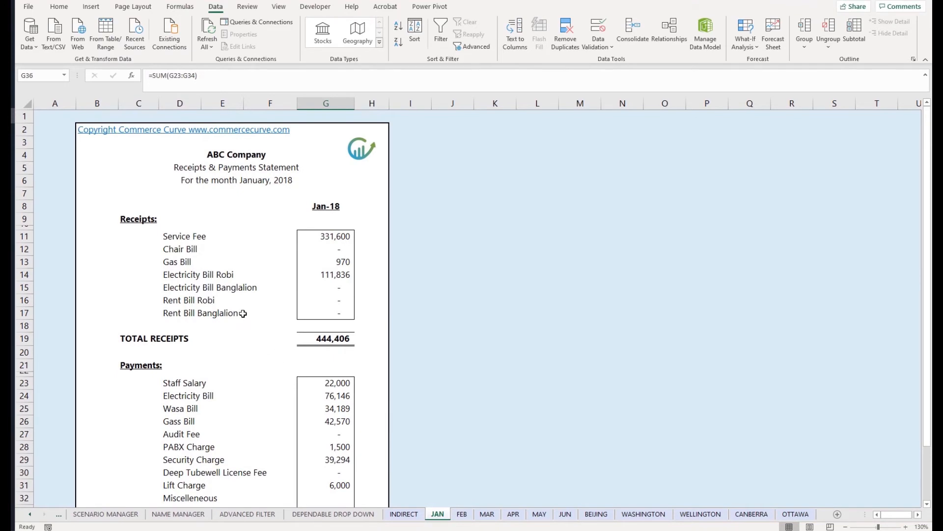
left_click(177, 238)
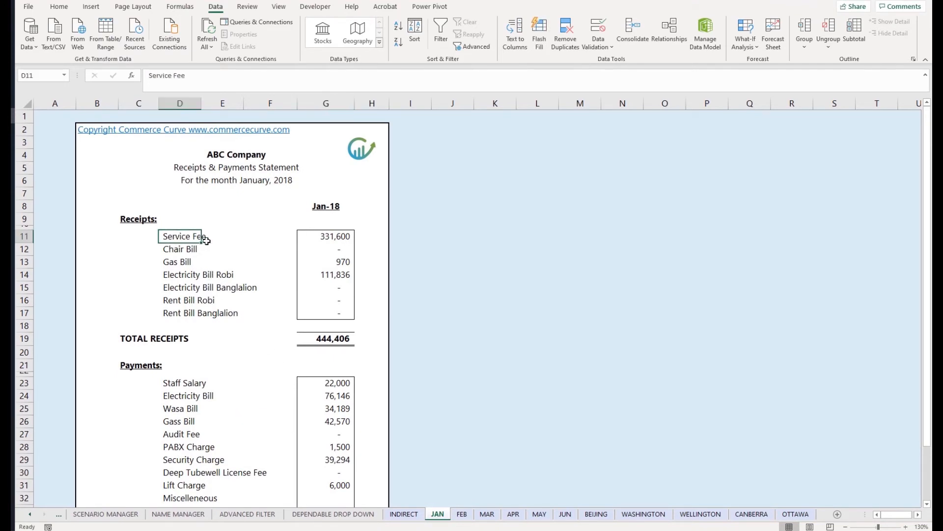
scroll(216, 244, "down", 7)
left_click(308, 293, "shift")
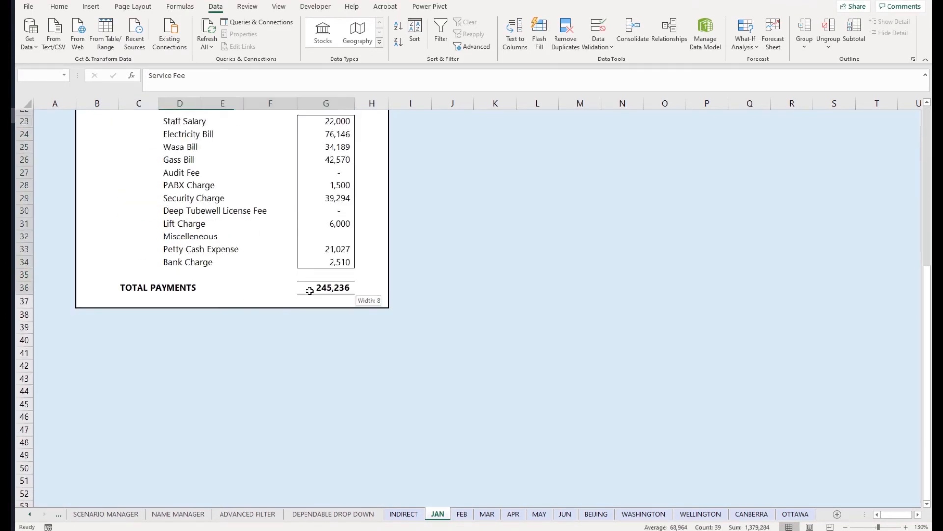
scroll(312, 290, "up", 5)
scroll(312, 289, "up", 3)
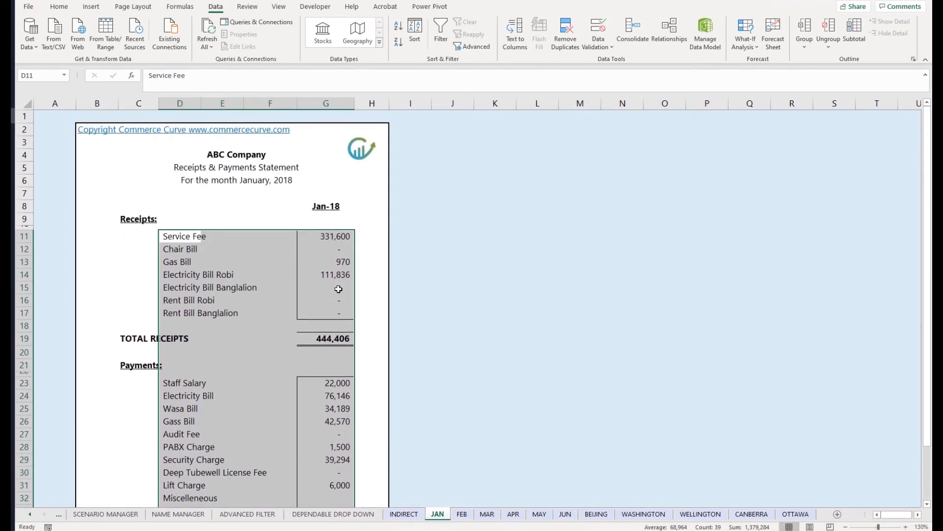
scroll(368, 412, "down", 2)
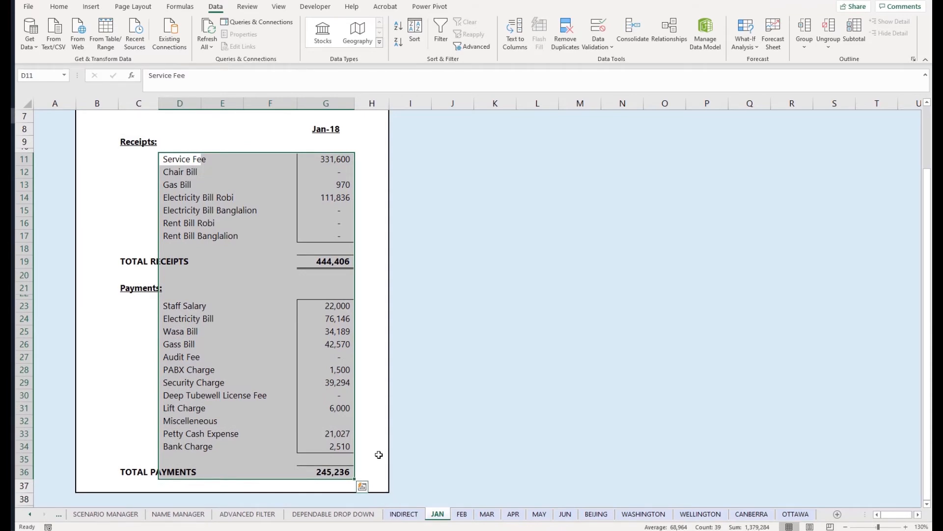
left_click(183, 160)
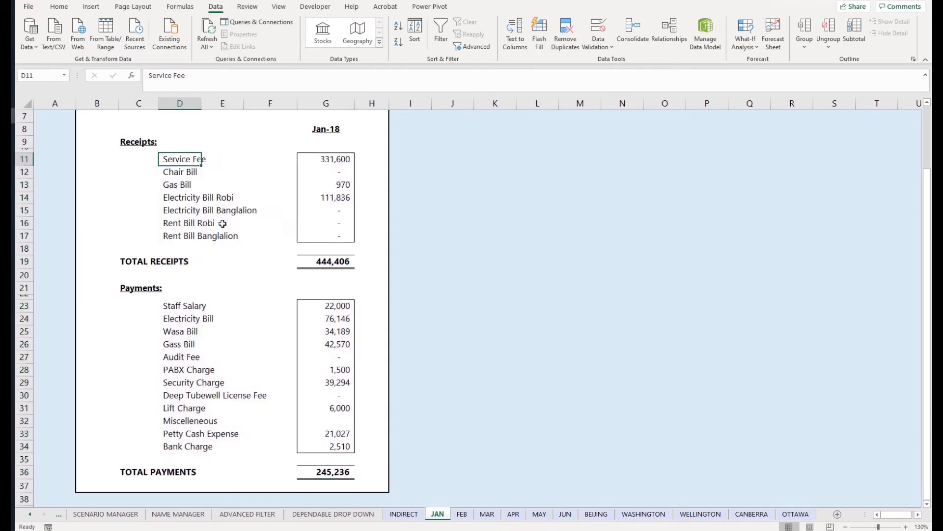
left_click(324, 468, "shift")
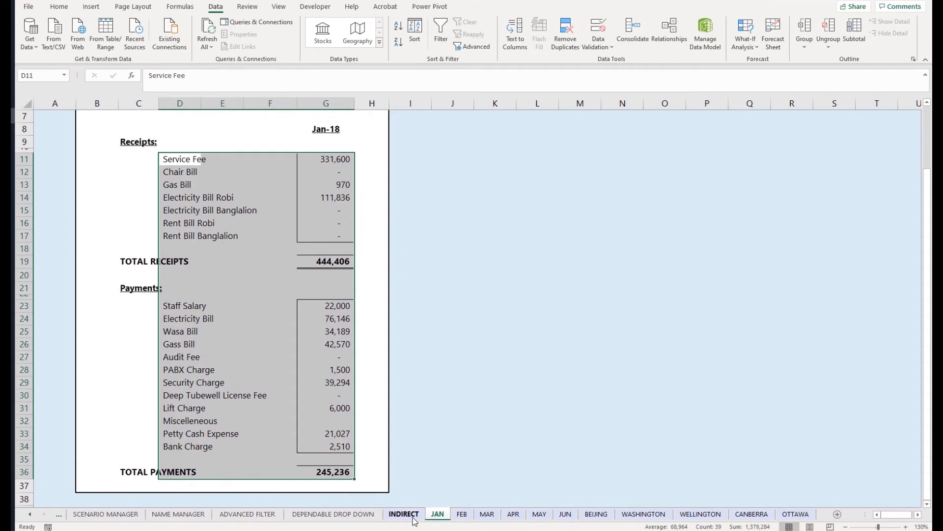
Return to the INDIRECT sheet and examine the lookup value, INDIRECT table array and column index in the Service Fee formula in G41.
left_click(404, 514)
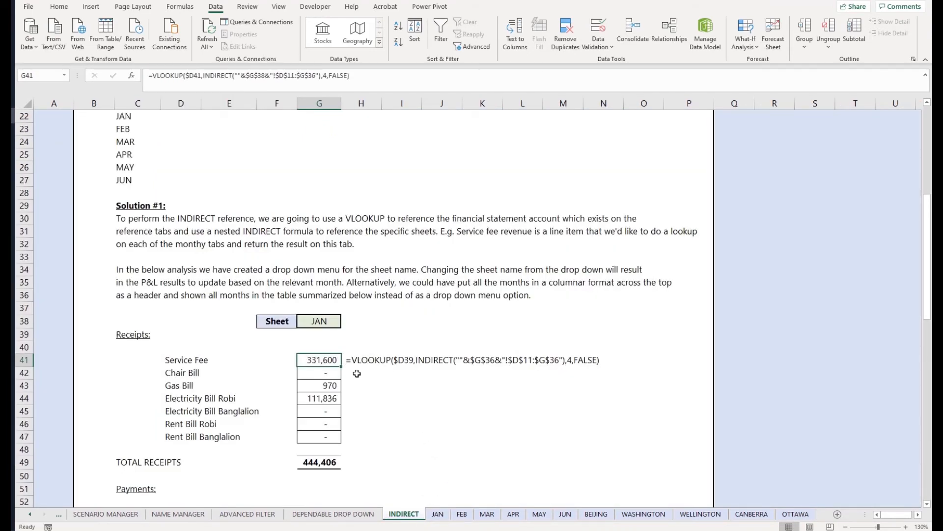
key("F2")
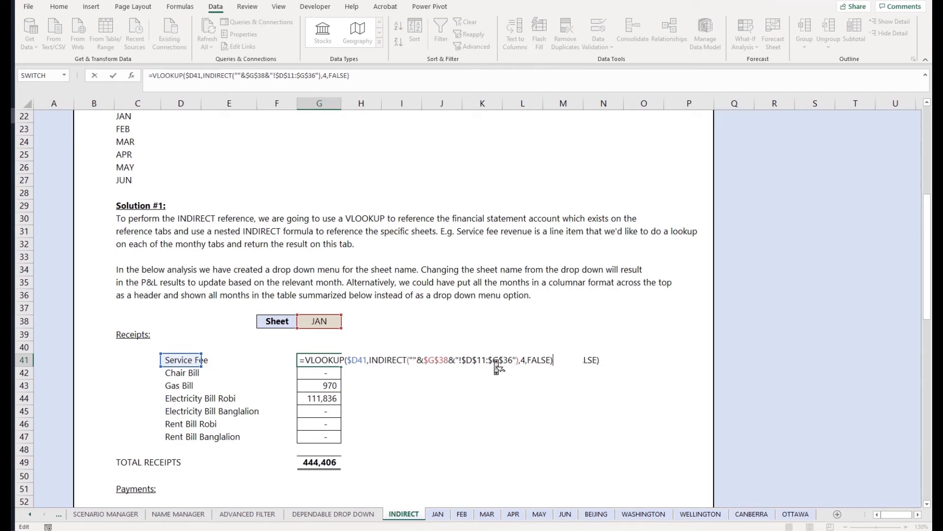
left_click(366, 363)
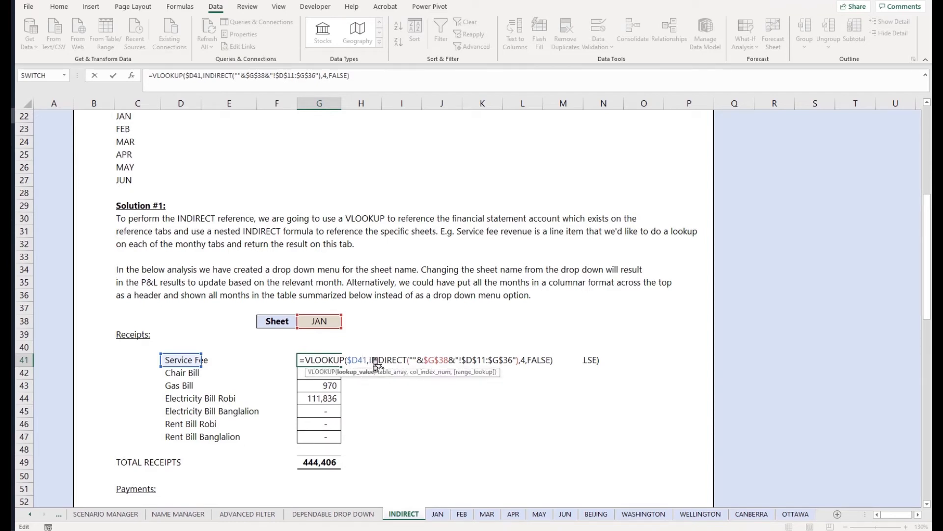
left_click(445, 364)
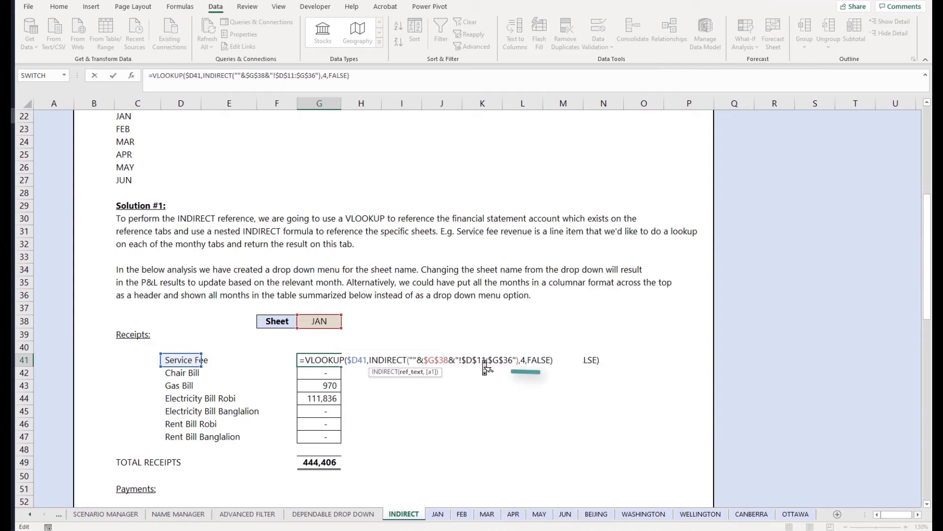
double_click(524, 363)
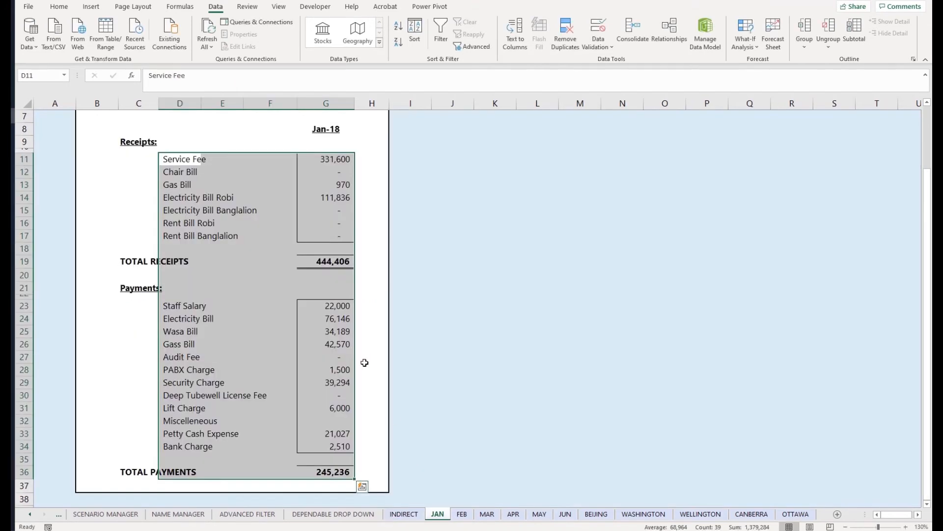
Trace the columns on the JAN sheet from the Service Fee label in D11 to its amount in G11, comparing with the INDIRECT summary.
left_click(183, 160)
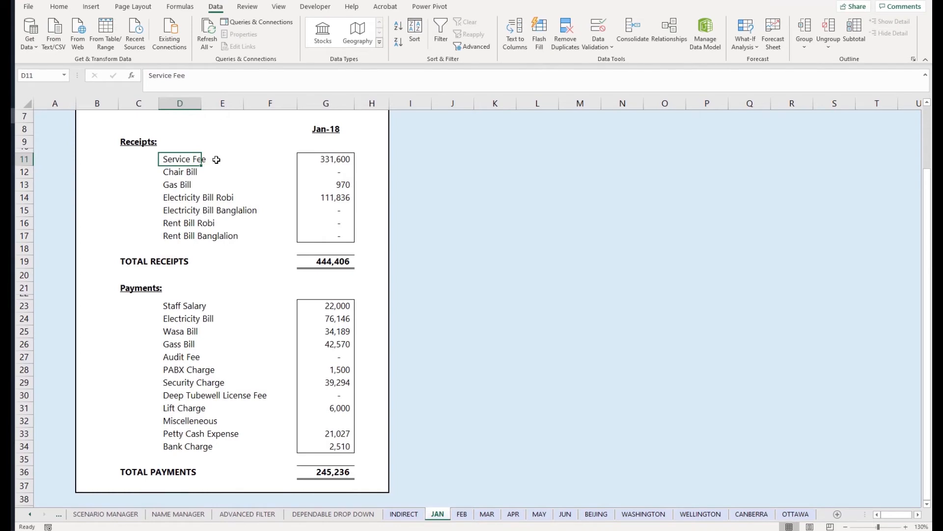
left_click_drag(219, 158, 263, 164)
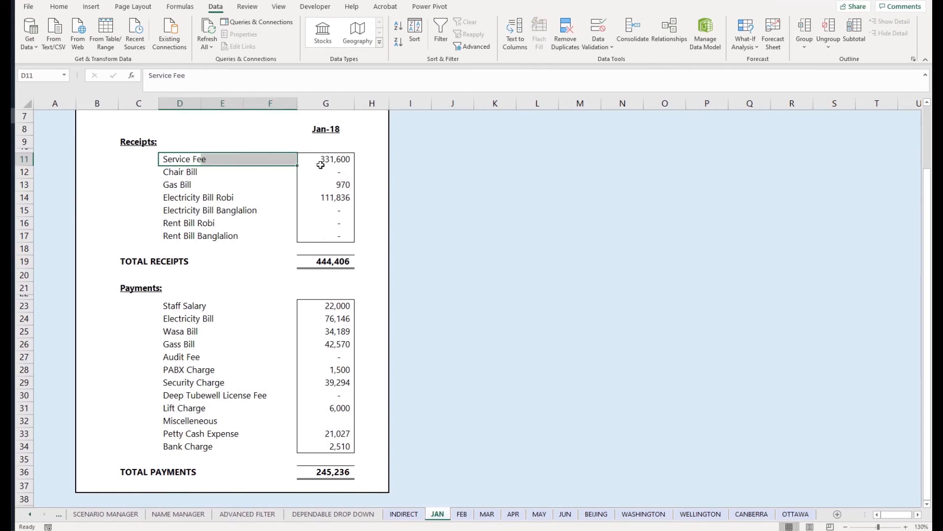
left_click(320, 165)
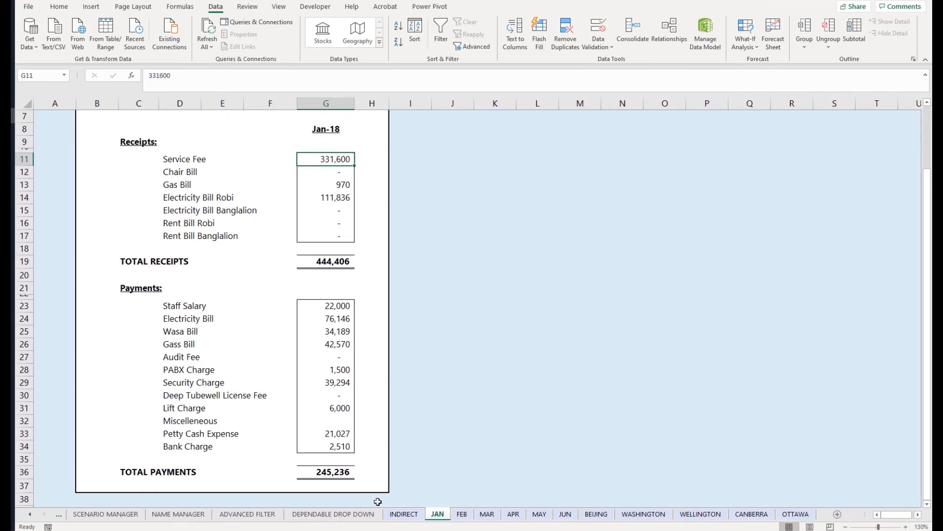
left_click(392, 514)
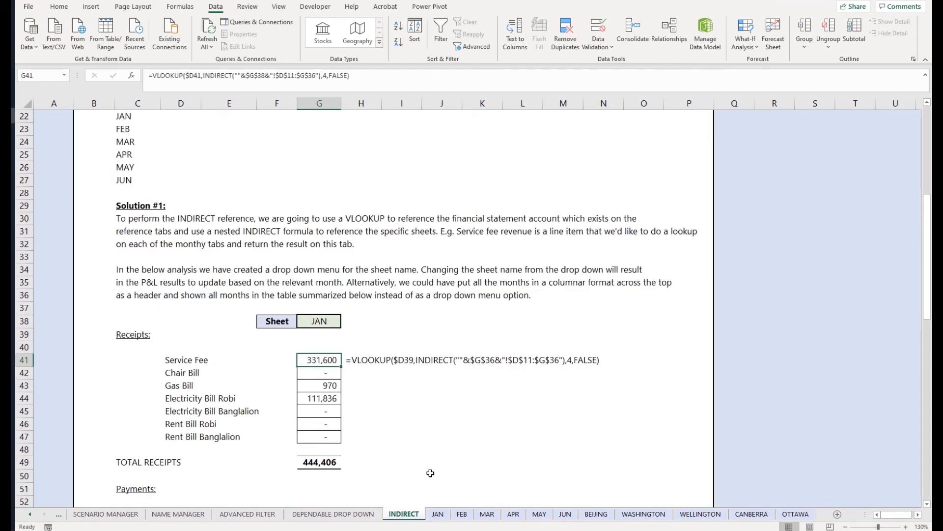
left_click(438, 514)
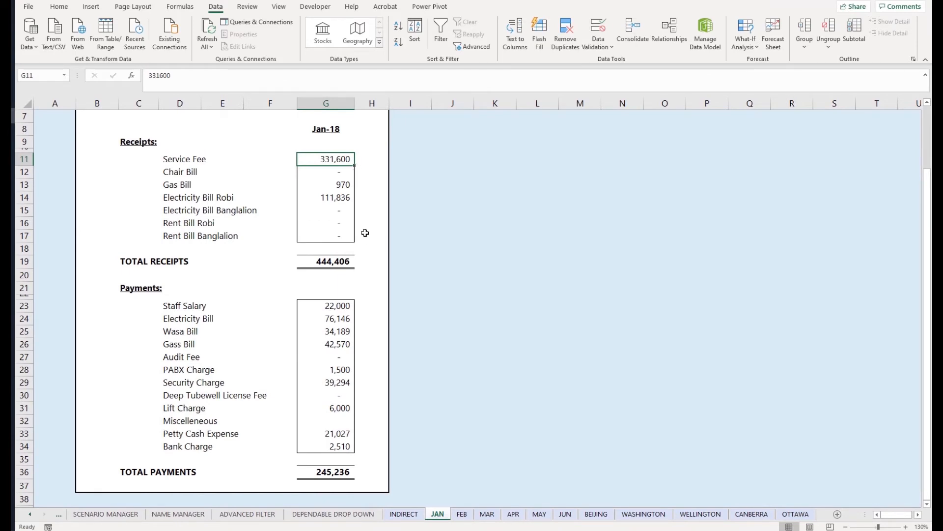
Examine the Gas Bill label in D43 and its VLOOKUP formula in G43 on the INDIRECT sheet, leaving the formula unedited.
left_click(403, 515)
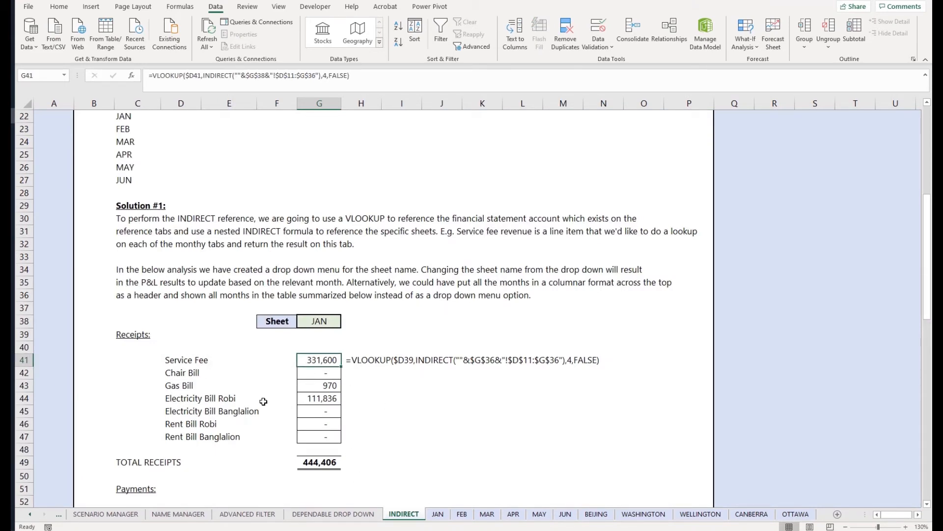
left_click(208, 384)
left_click(182, 389)
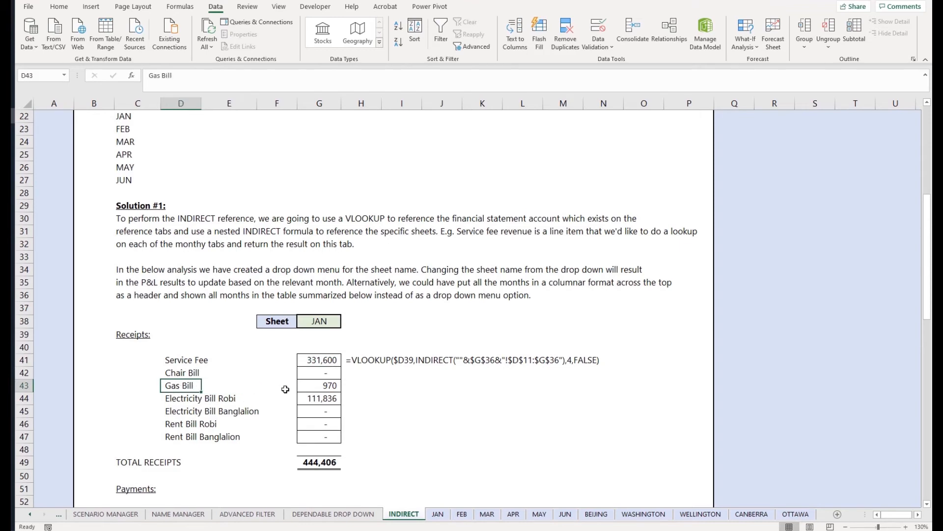
left_click(302, 389)
key("F2")
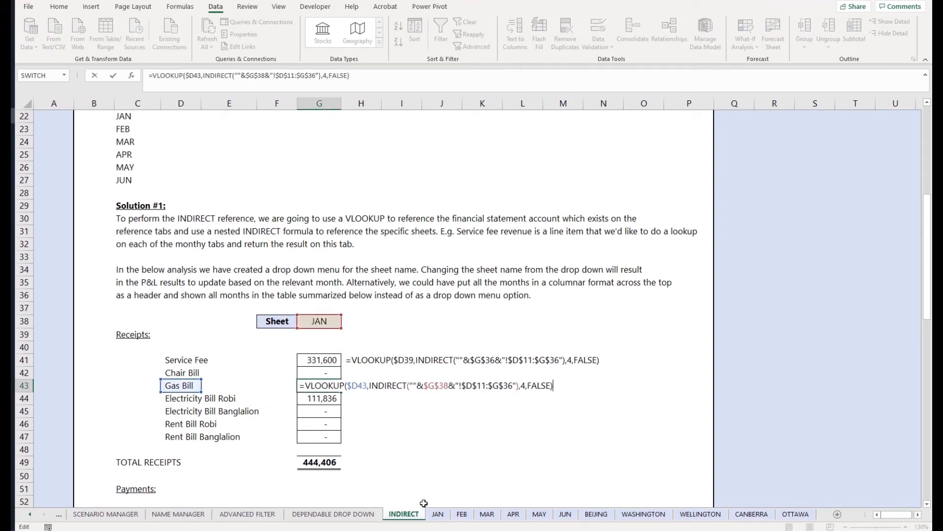
key("Escape")
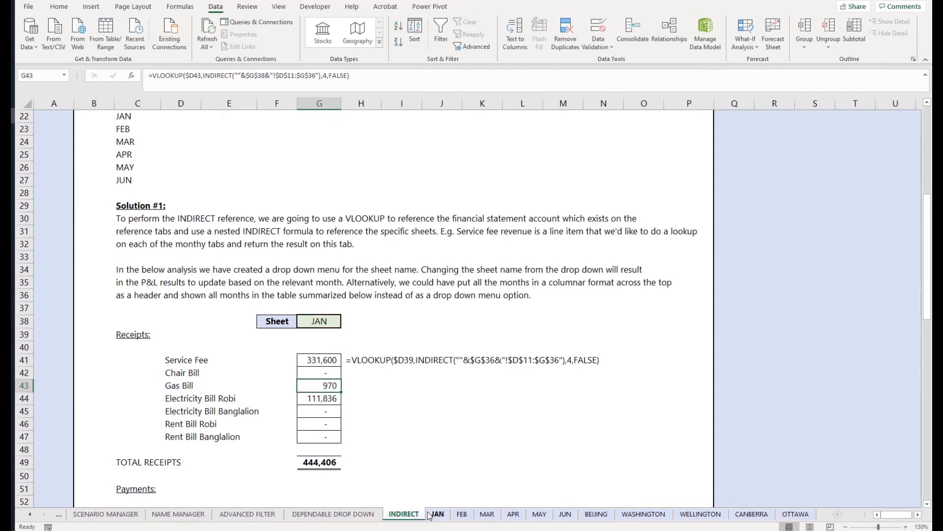
Compare the Gas Bill and Electricity Bill Robi amounts on the JAN sheet with the matching receipts on the INDIRECT sheet.
left_click(436, 514)
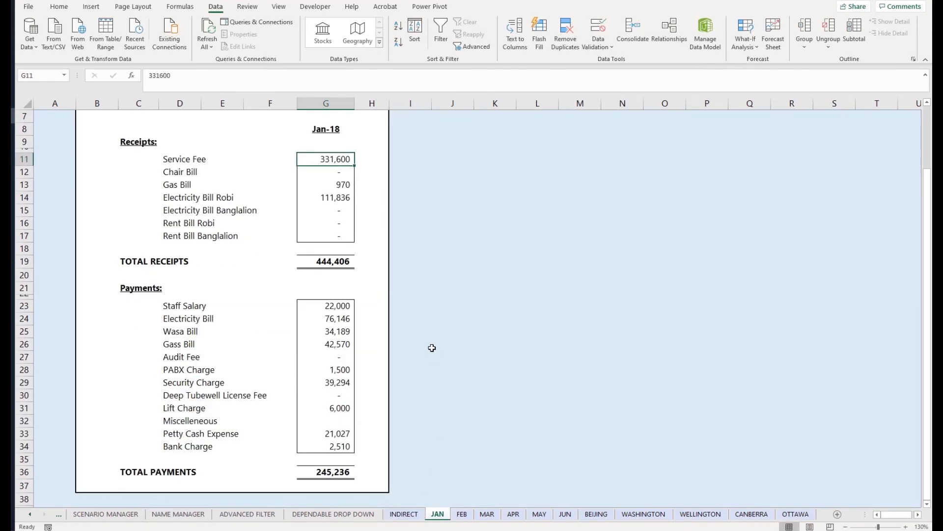
left_click(336, 185)
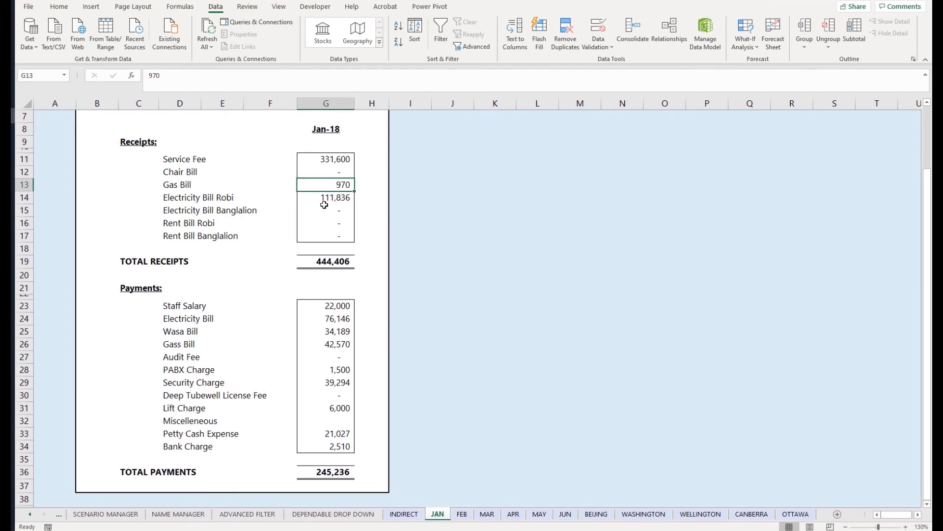
left_click(323, 207)
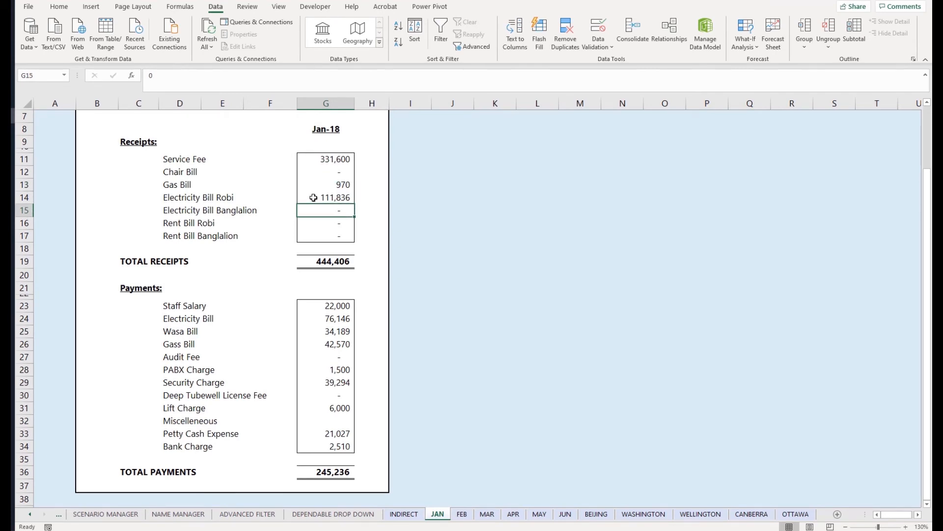
left_click(311, 198)
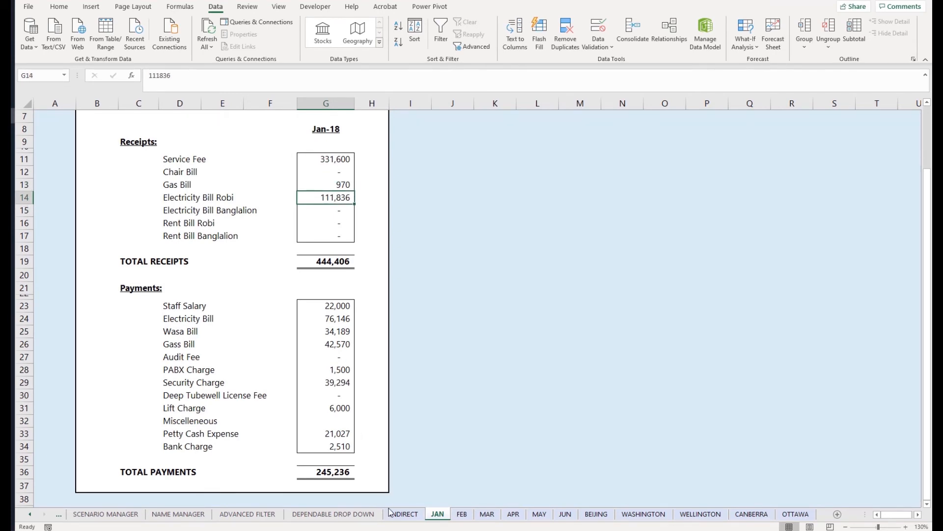
left_click(404, 514)
left_click(333, 399)
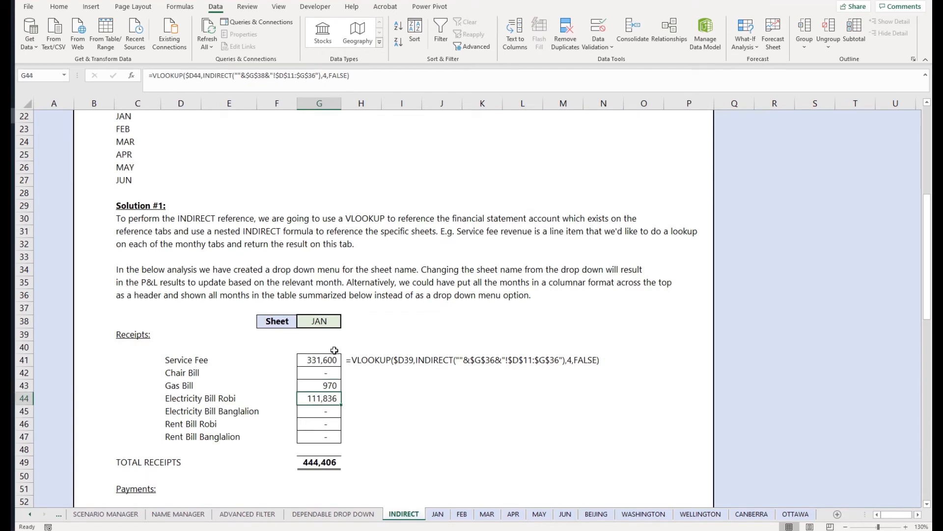
Set the sheet selector in G38 to FEB and check the Service Fee and Electricity Bill Banglalion results.
left_click(337, 318)
left_click(345, 323)
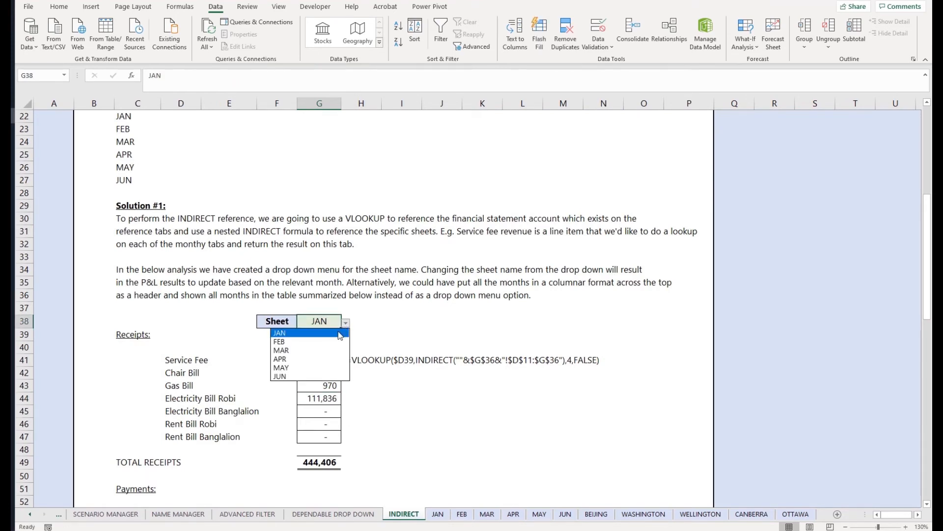
left_click(339, 343)
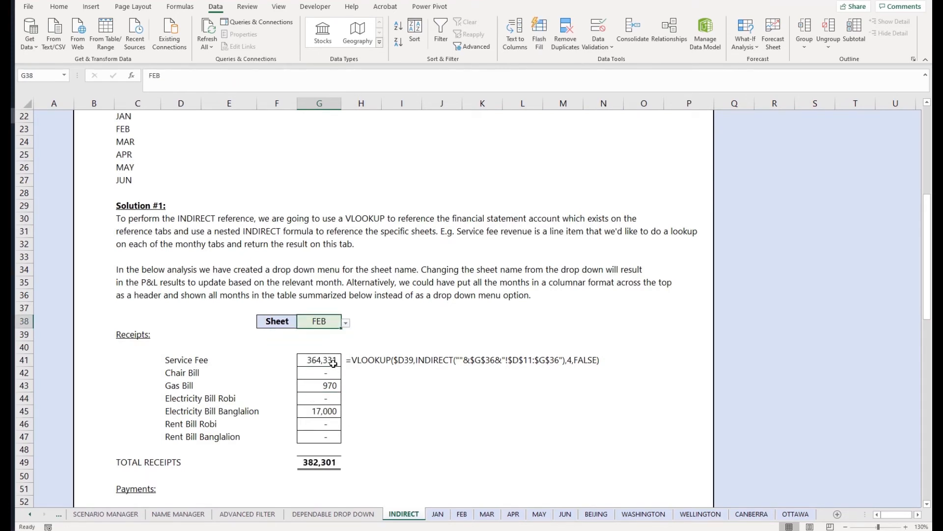
left_click(334, 362)
left_click(332, 411)
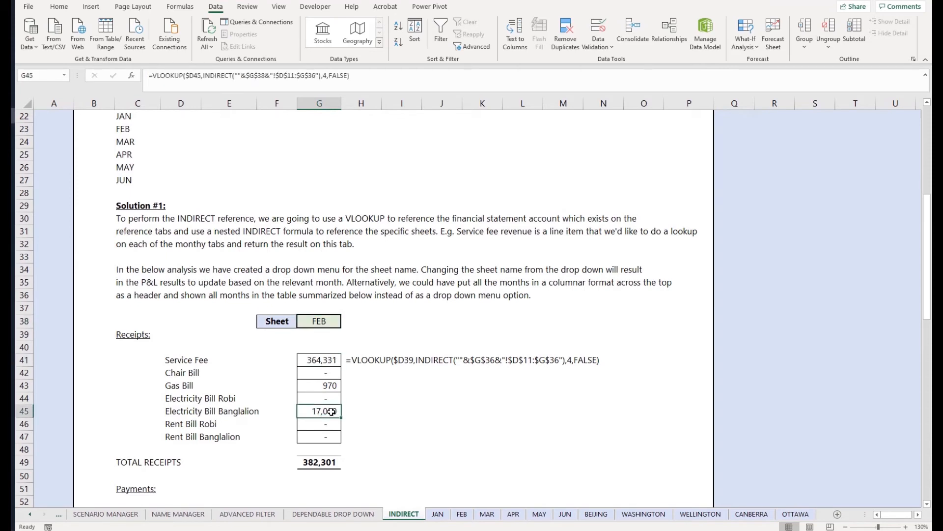
Copy the Service Fee formula from G41 as text into H41: =VLOOKUP($D41,INDIRECT(""&$G$38&"!$D$11:$G$36"),4,FALSE).
left_click(317, 361)
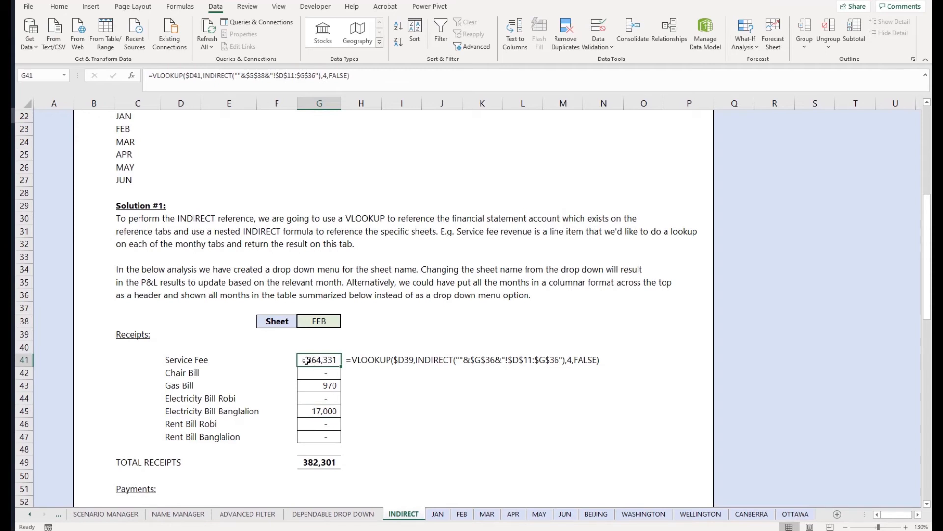
double_click(307, 362)
key("Escape")
key("F2")
key("shift+Home")
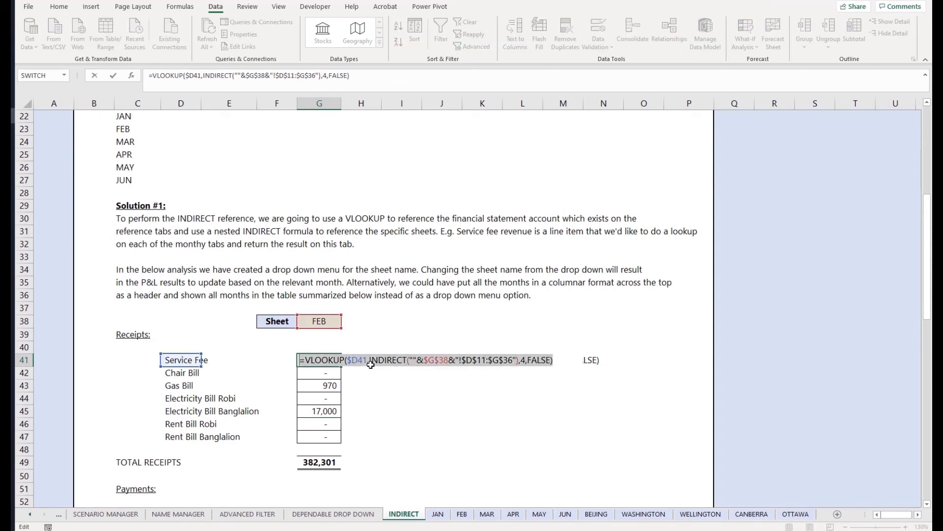
Review the note on the columnar alternative and highlight H38:P38 beside the sheet selector as the place for month headers.
left_click(337, 325)
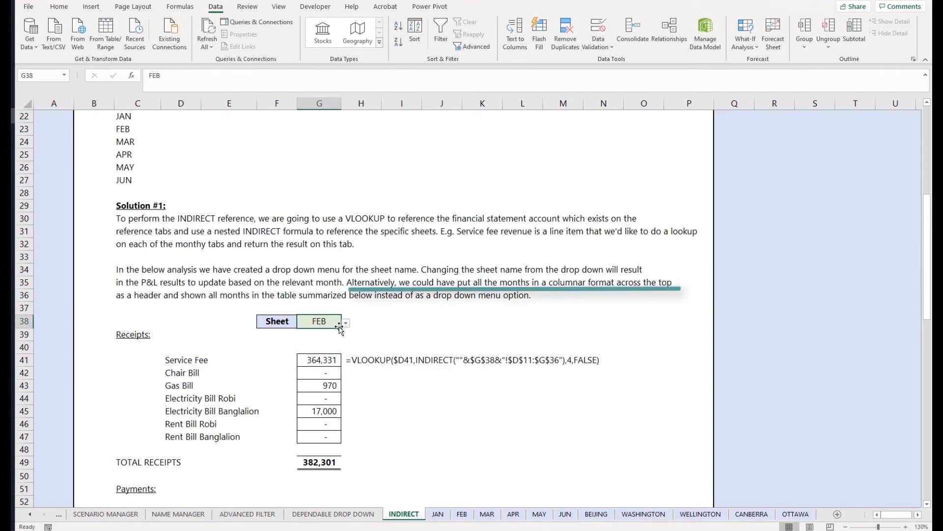
left_click(353, 291)
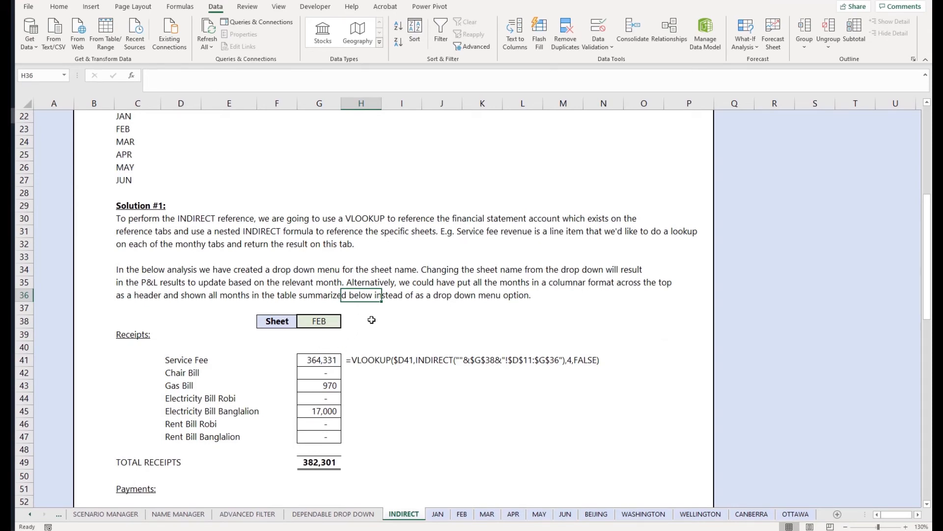
left_click_drag(369, 321, 660, 325)
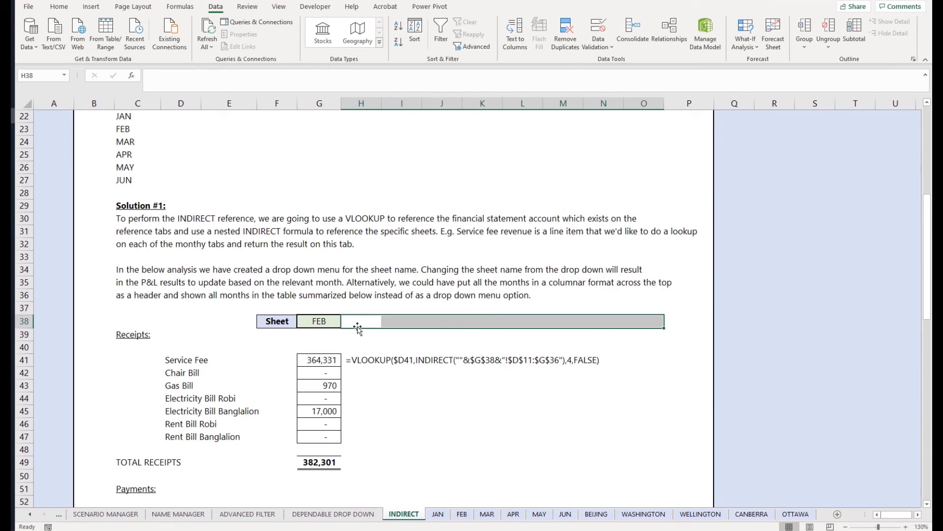
left_click_drag(357, 328, 698, 322)
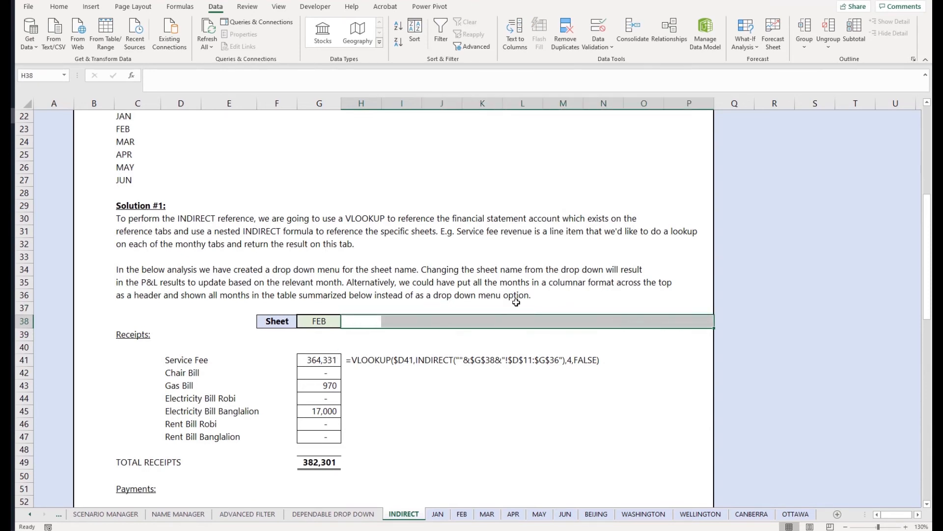
Set the sheet selector in G38 to APR and look through its list of months again.
left_click(327, 319)
left_click(345, 323)
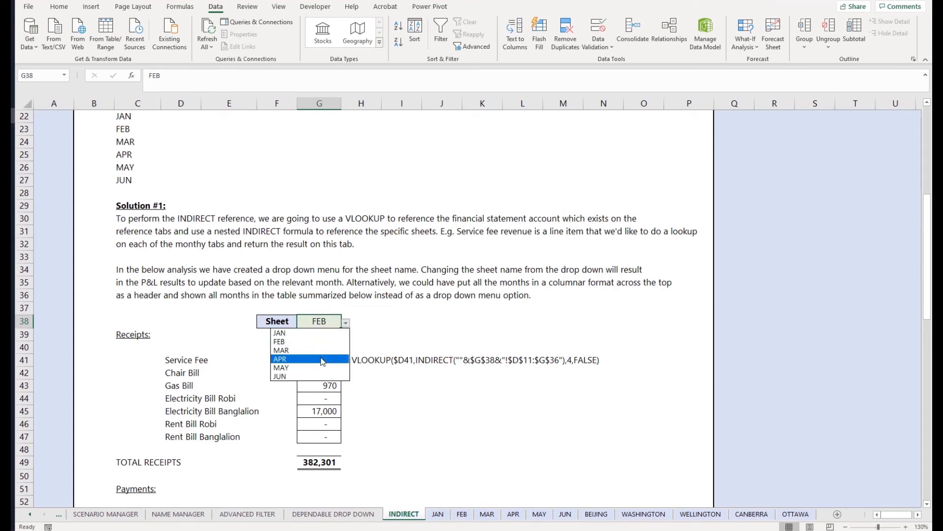
left_click(322, 360)
left_click(345, 322)
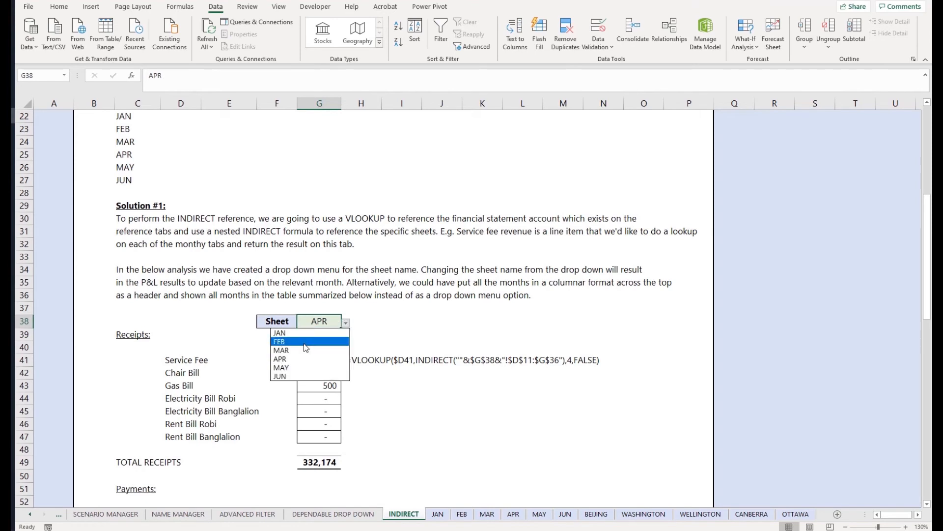
left_click_drag(343, 330, 343, 327)
left_click(335, 324)
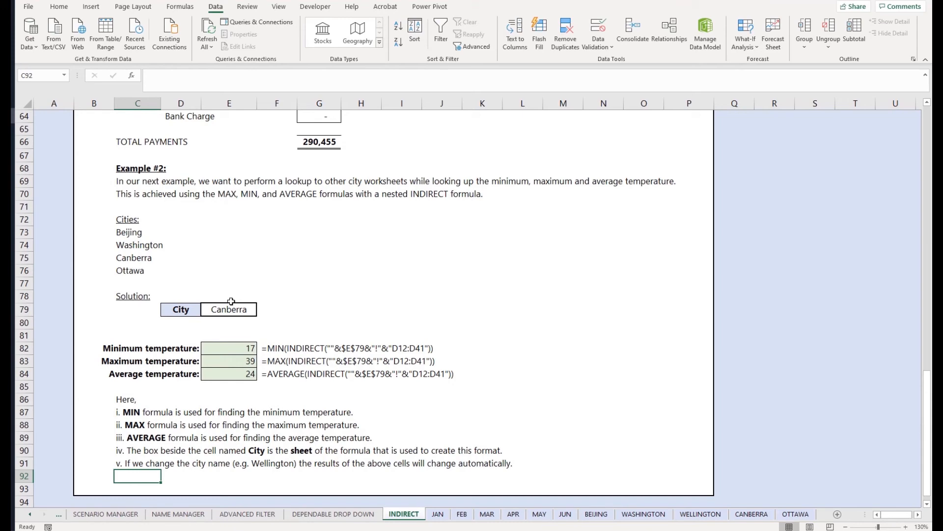
Switch the Example #2 city selector in E79 to Beijing and Washington, comparing the minimum, maximum and average temperatures.
left_click(232, 307)
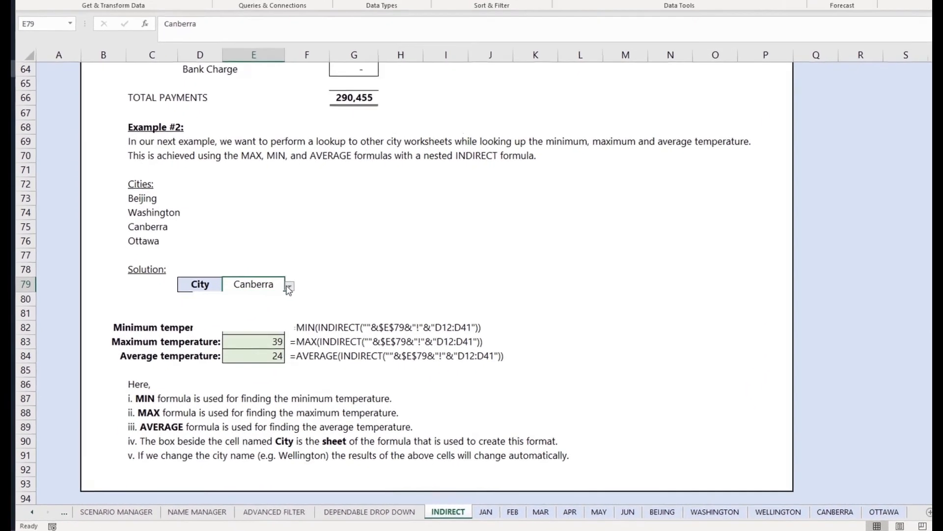
left_click(261, 310)
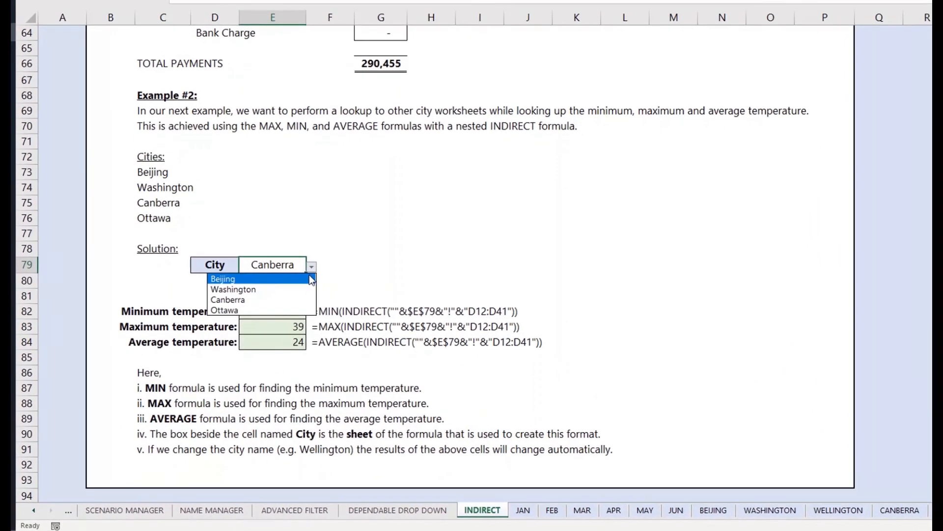
left_click(310, 279)
left_click(312, 266)
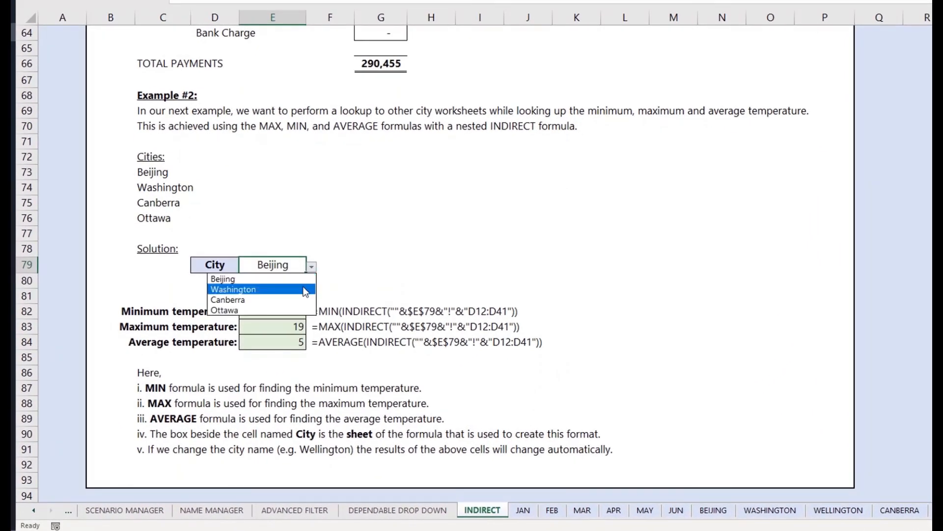
left_click(305, 290)
left_click(312, 266)
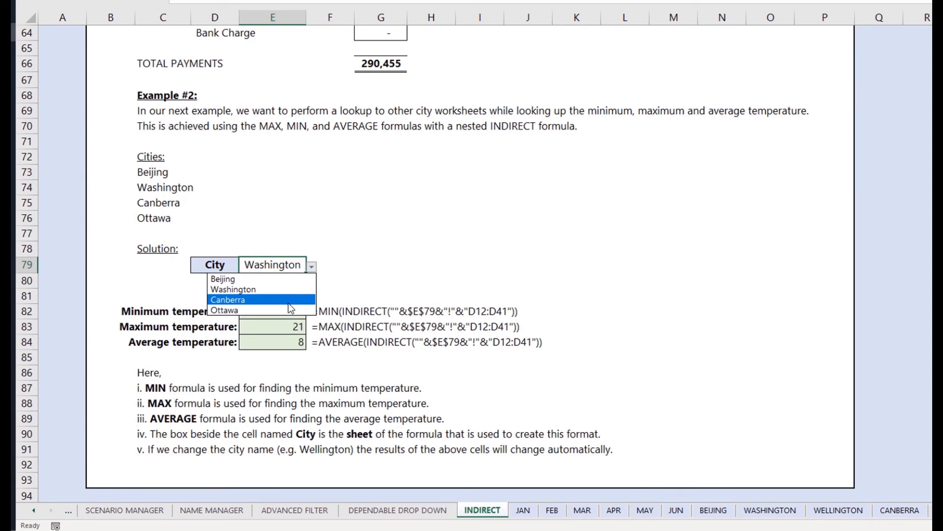
left_click(289, 304)
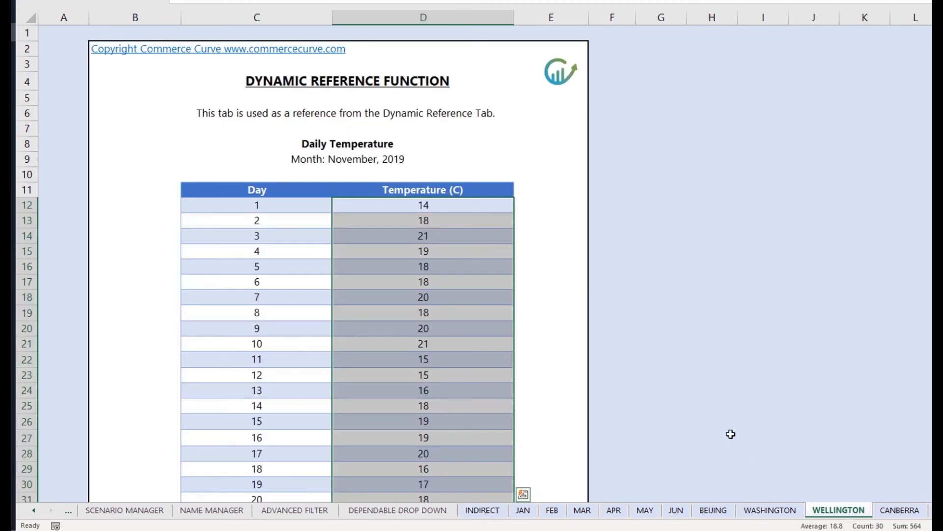
Highlight the daily temperatures D12:D41 on the WELLINGTON sheet and return to the temperature formulas on the INDIRECT sheet.
left_click(661, 390)
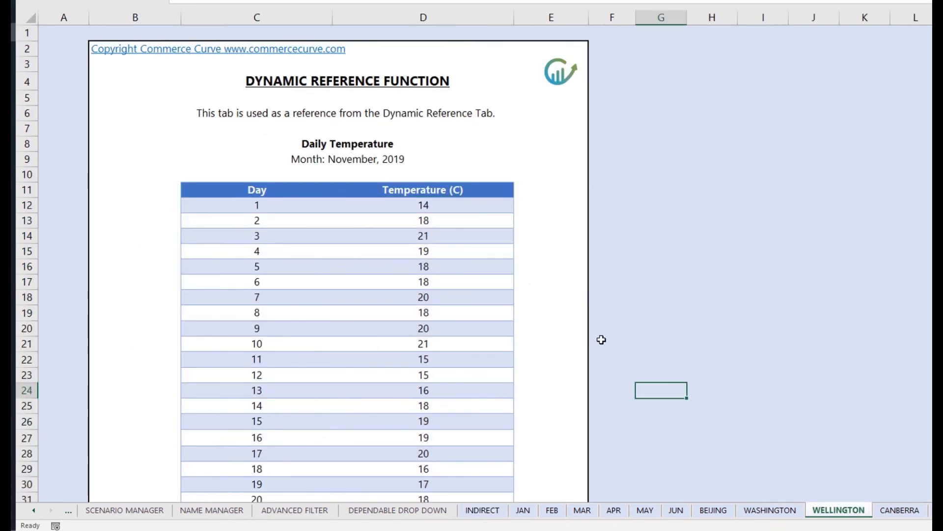
left_click(441, 193)
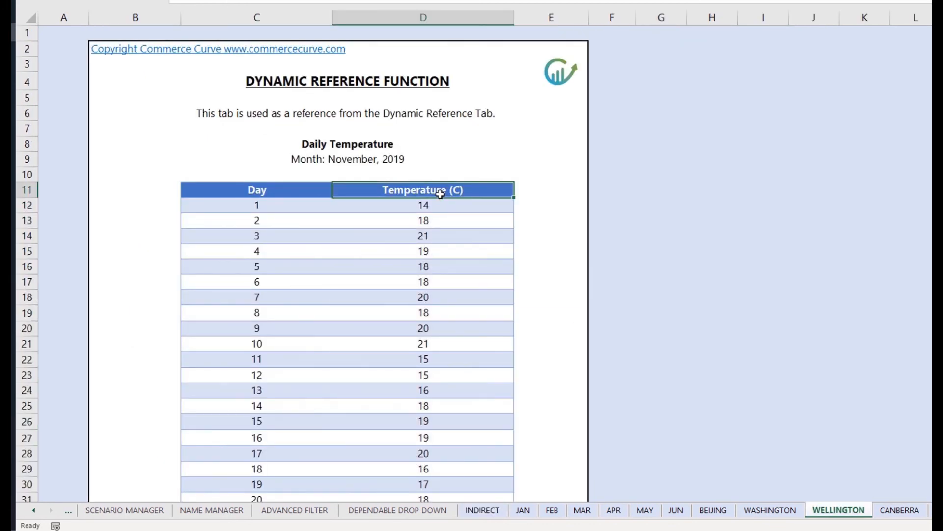
key("Down")
key("ctrl+shift+Down")
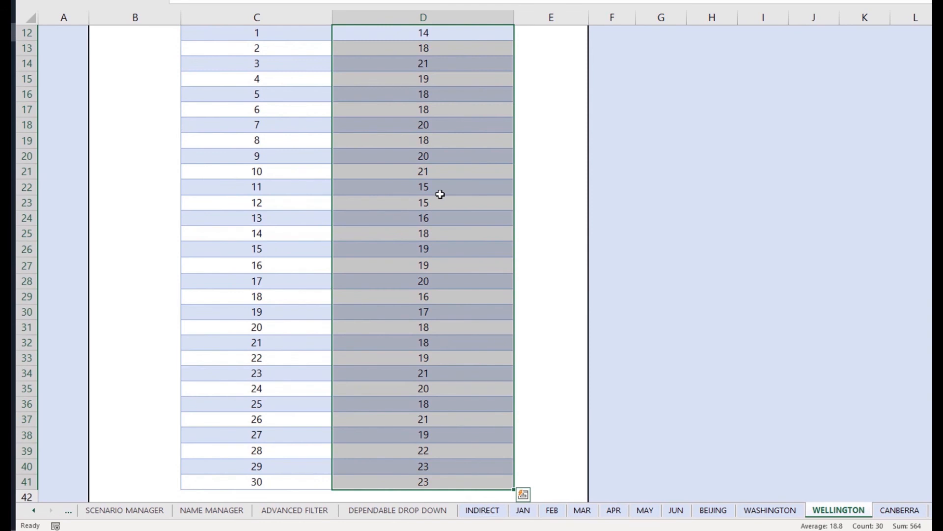
scroll(440, 194, "up", 4)
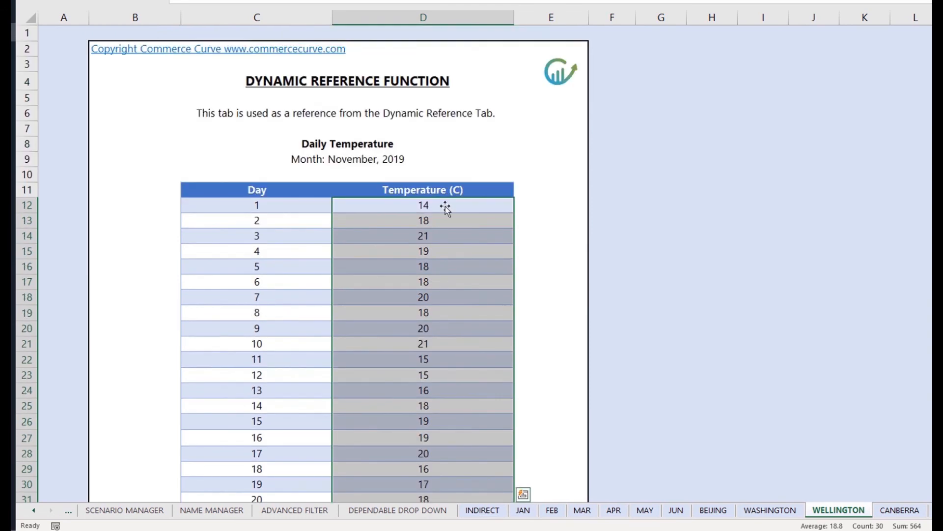
left_click(506, 517)
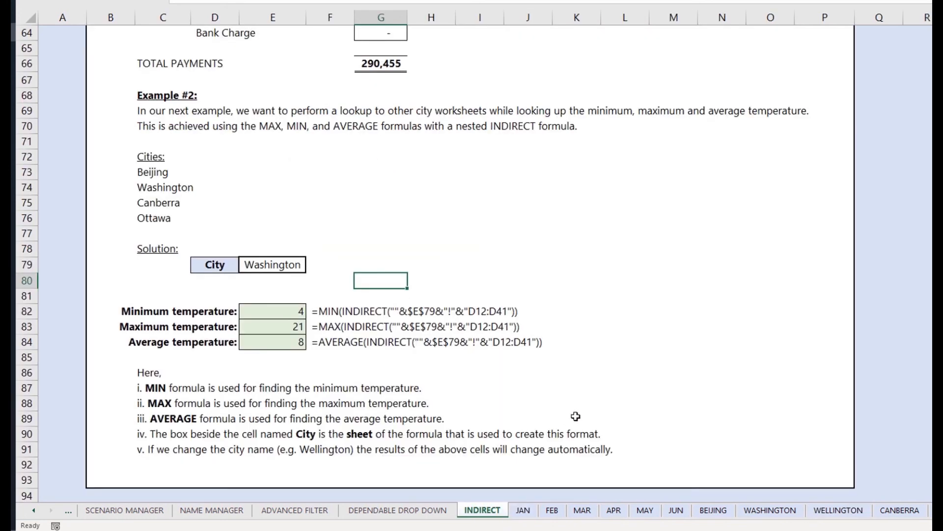
left_click(621, 327)
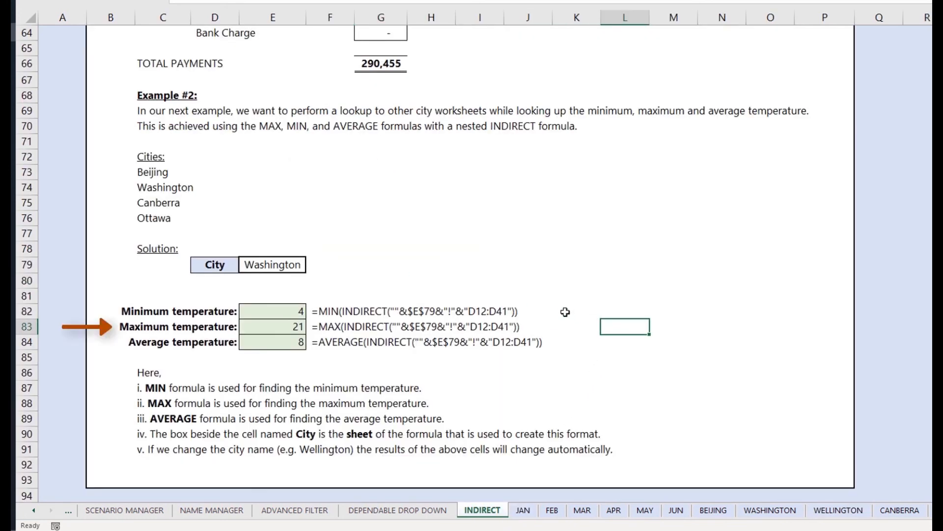